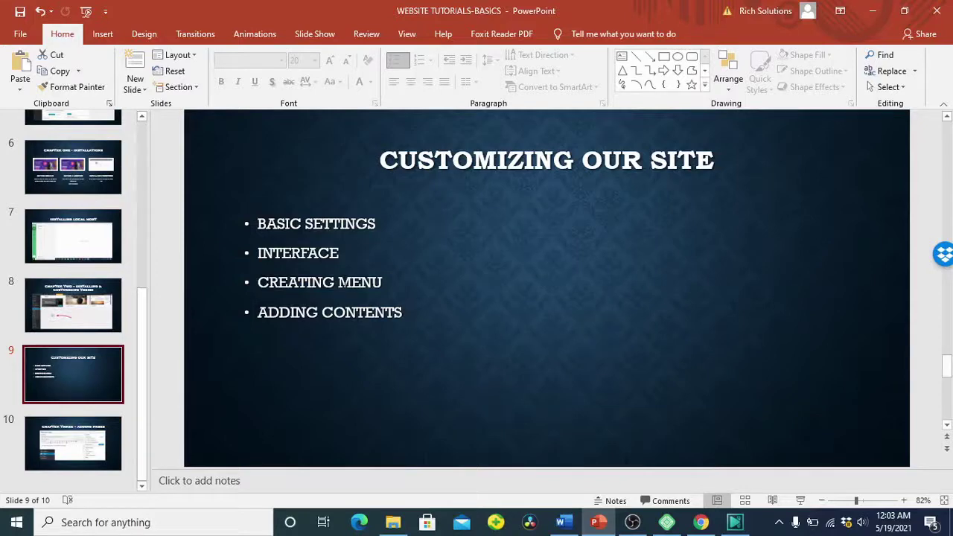
Scroll around slide 9, 'Customizing Our Site', in the WEBSITE TUTORIALS-BASICS deck
scroll(373, 279, "down", 3)
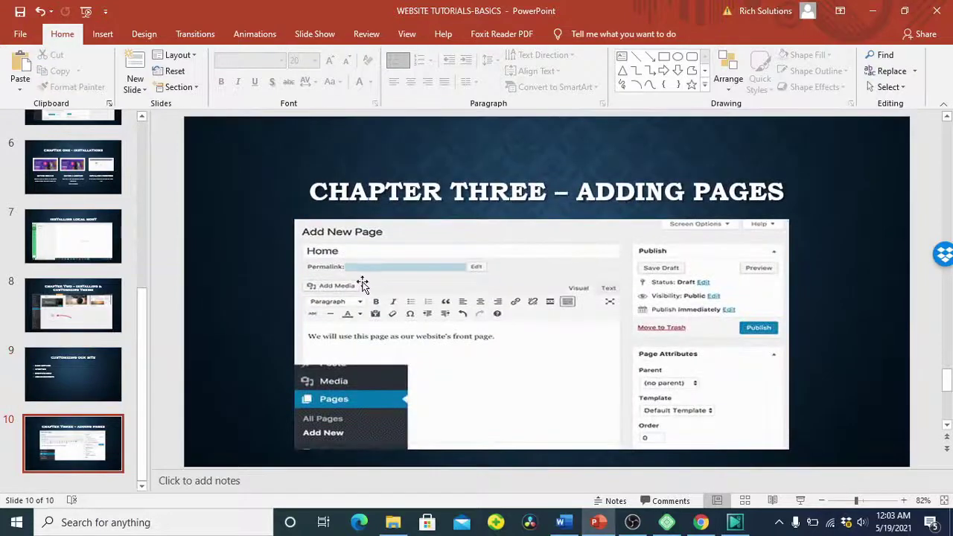
scroll(372, 279, "up", 3)
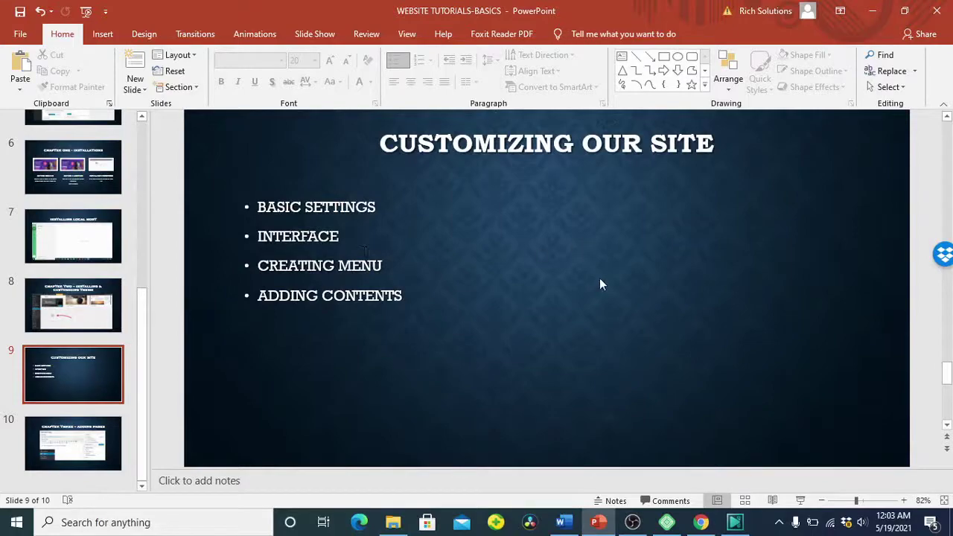
Bring the THERICHBLOG site in the browser to the front
left_click(708, 523)
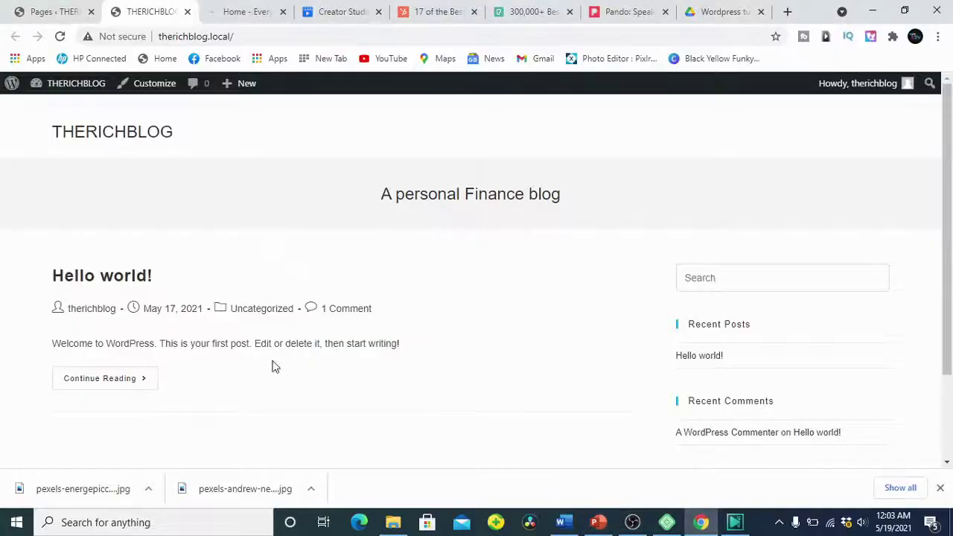
scroll(254, 227, "down", 1)
scroll(257, 224, "up", 1)
Go to the WordPress admin dashboard and open the Customizer from Appearance
left_click(56, 12)
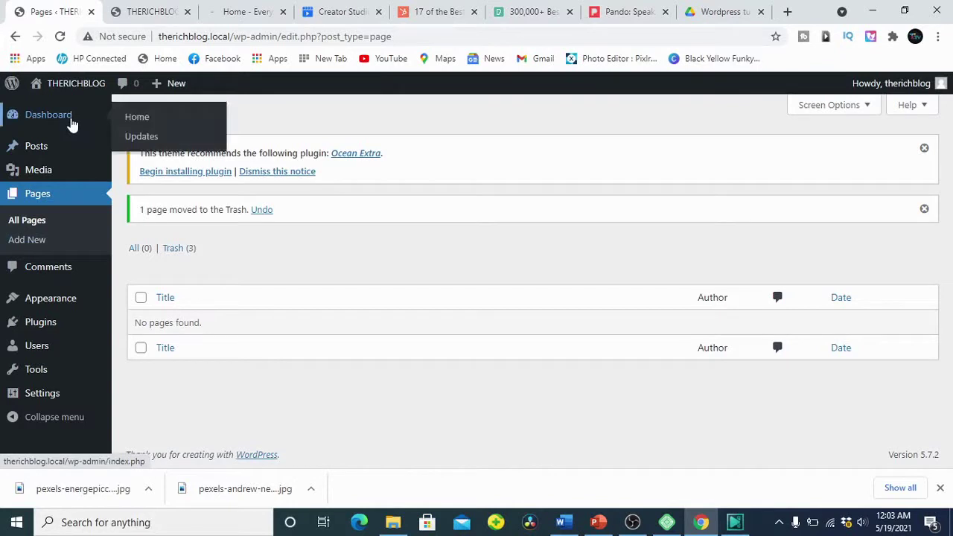
left_click(80, 193)
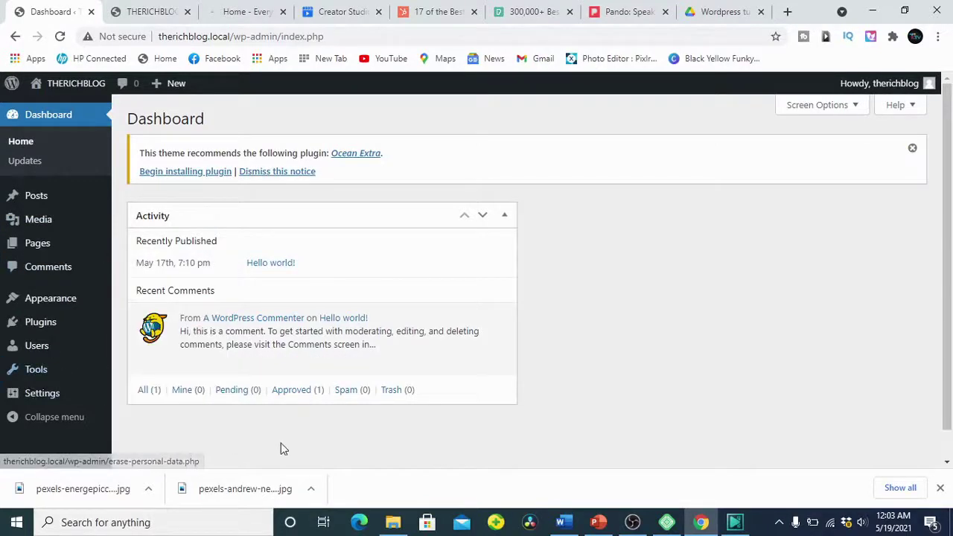
mouse_move(64, 302)
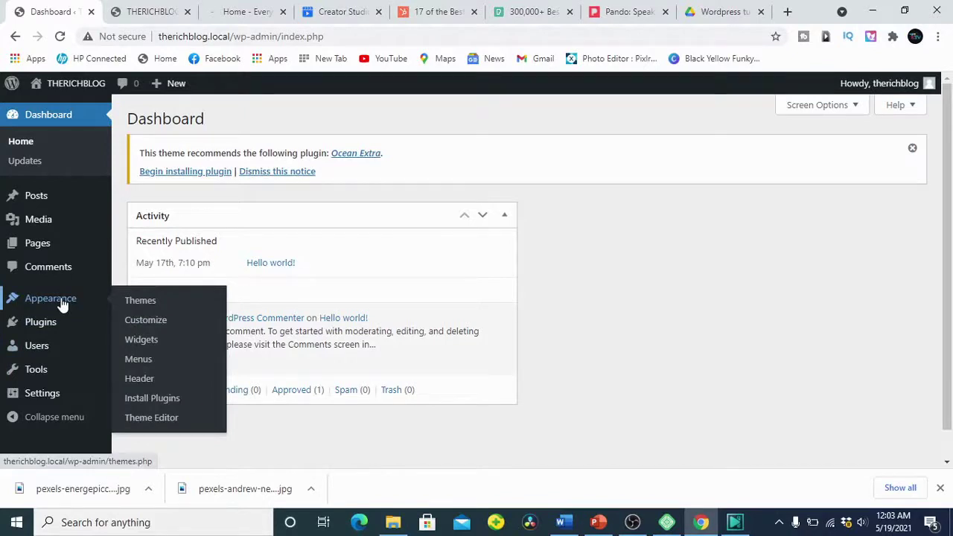
left_click(158, 326)
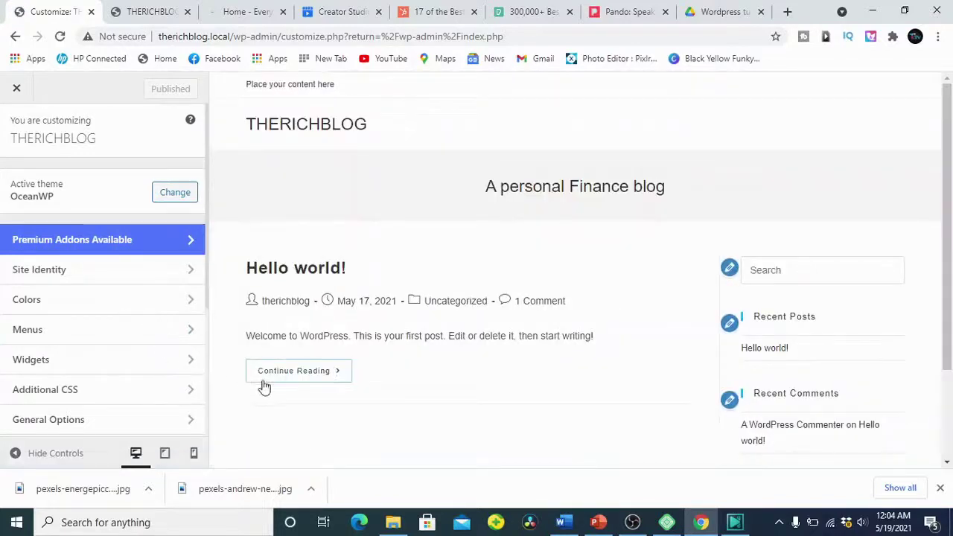
Open Site Identity and retype the final 'G' of the THERICHBLOG site title
left_click(73, 275)
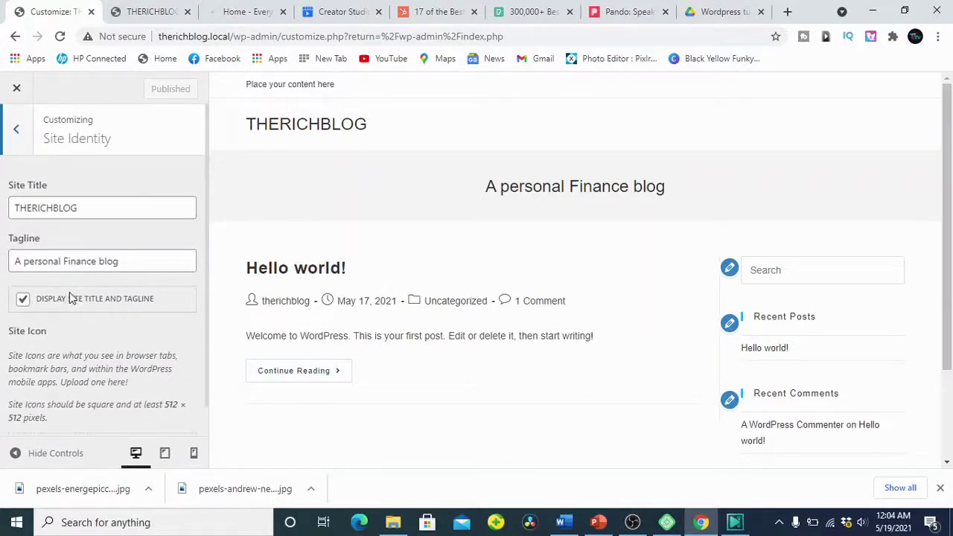
left_click(102, 201)
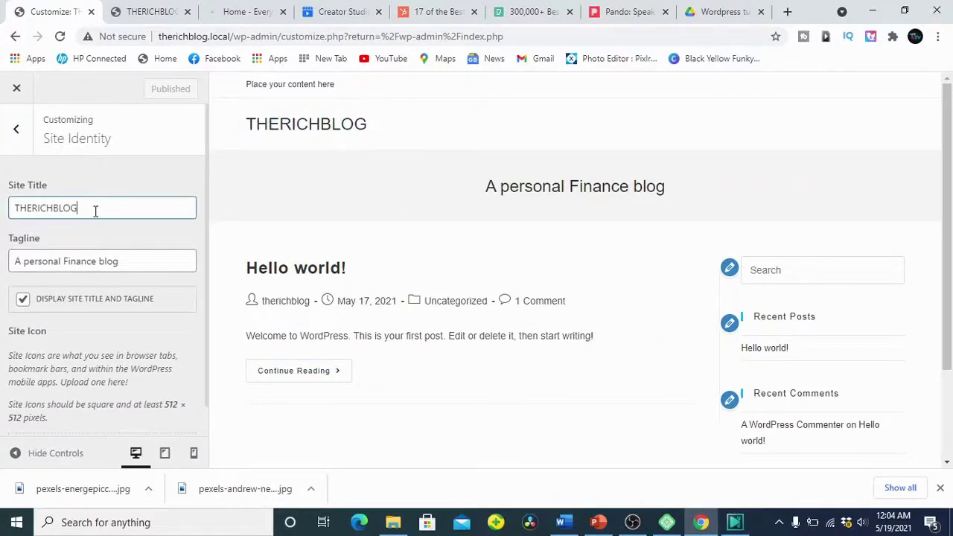
key("BackSpace")
type("G")
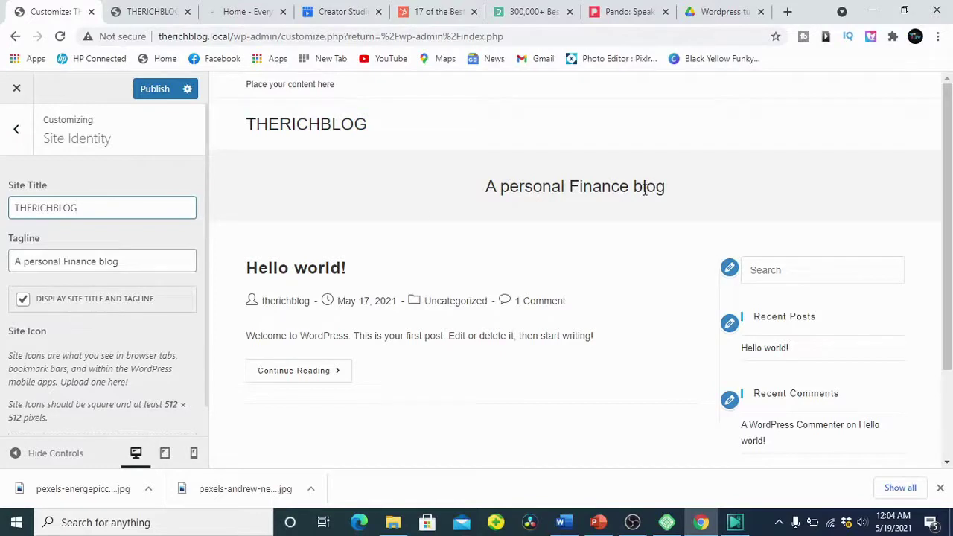
scroll(122, 218, "down", 1)
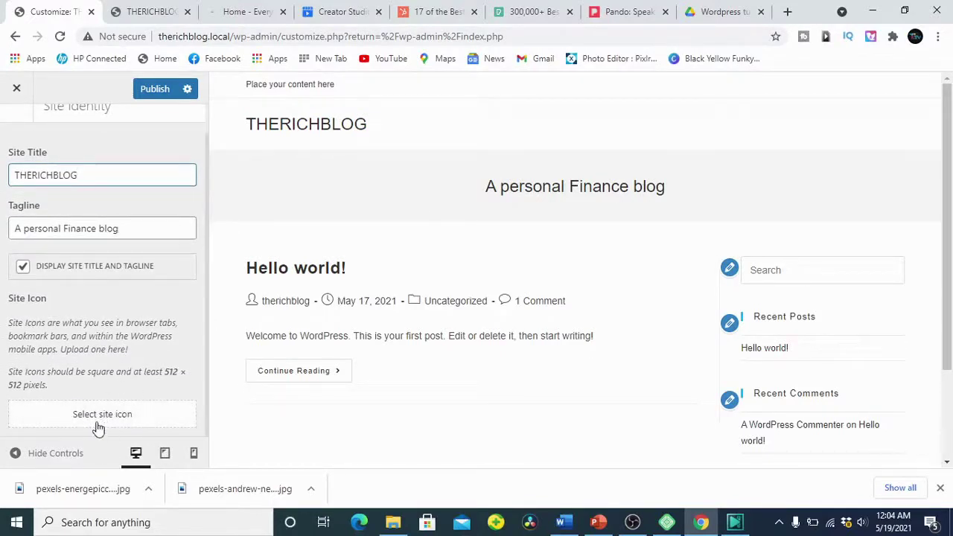
left_click(357, 525)
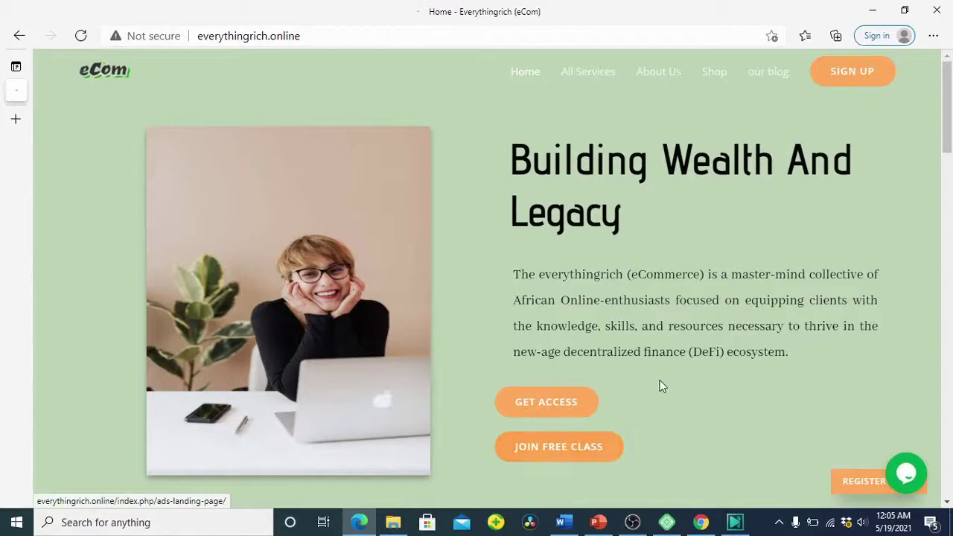
left_click(701, 522)
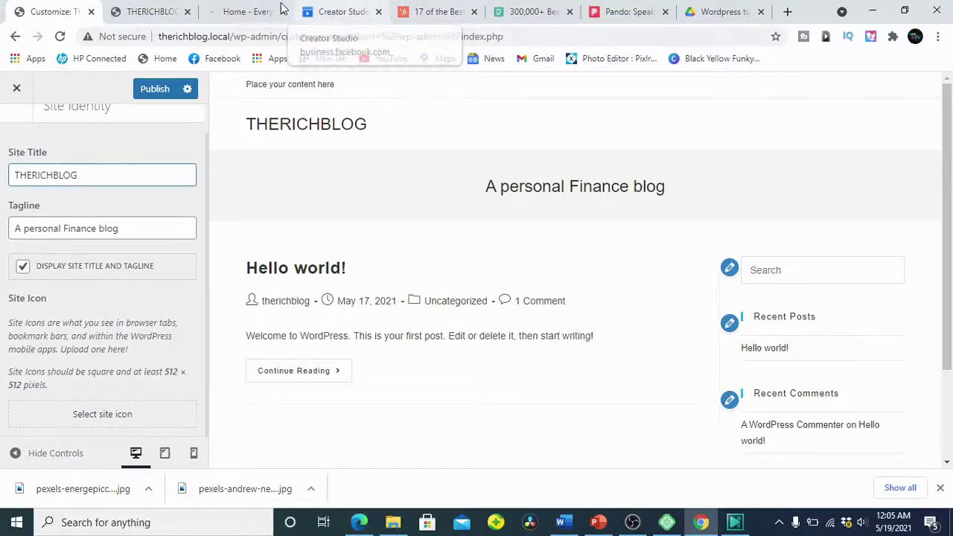
left_click(329, 13)
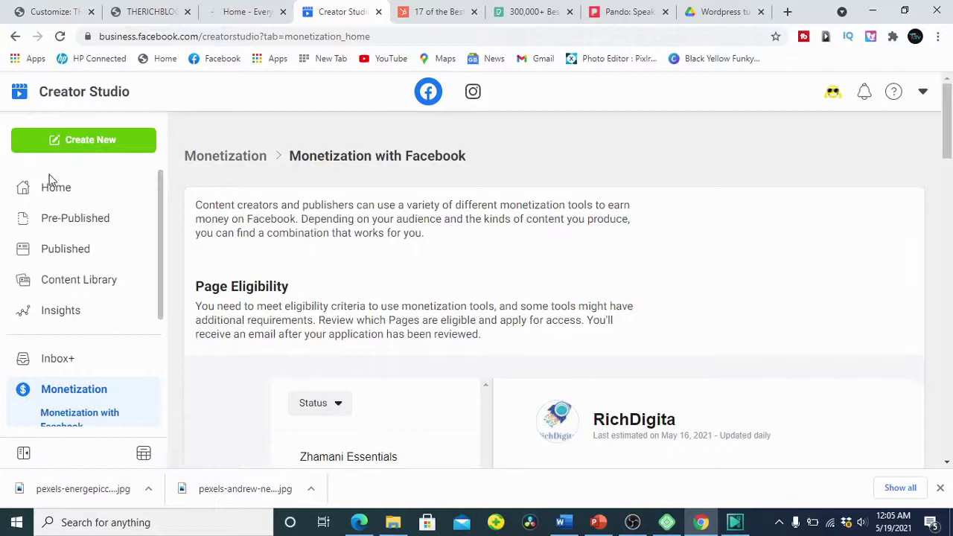
left_click(52, 12)
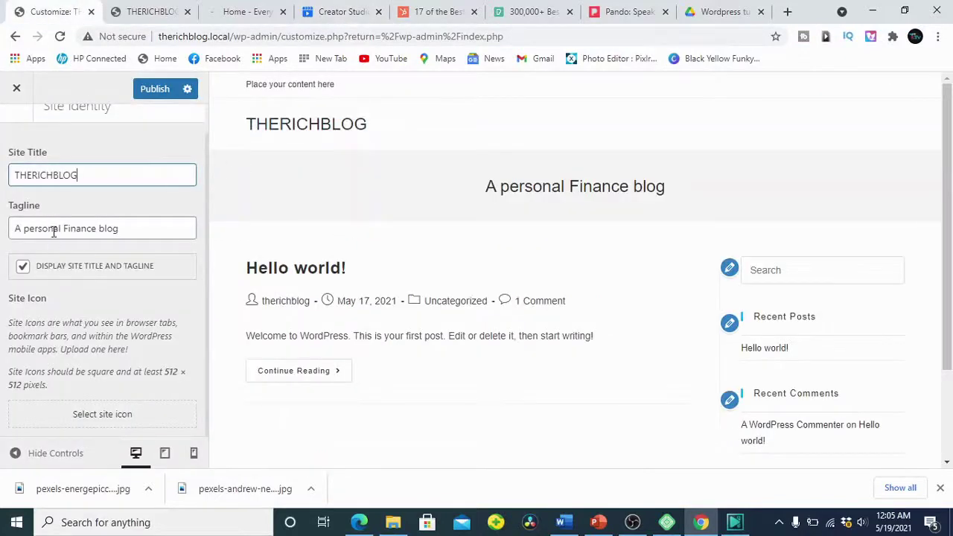
Start choosing a site icon image and browse to the Downloads folder
left_click(110, 418)
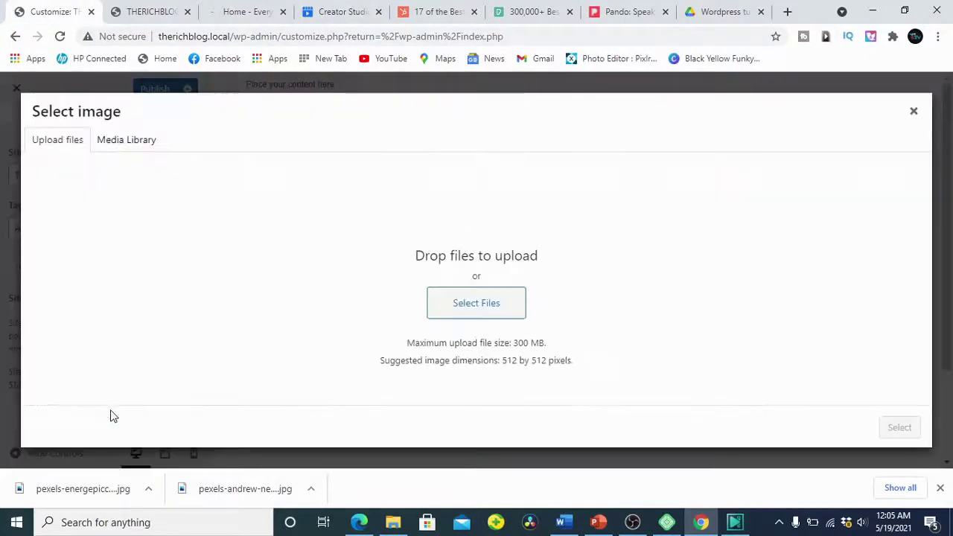
left_click(482, 311)
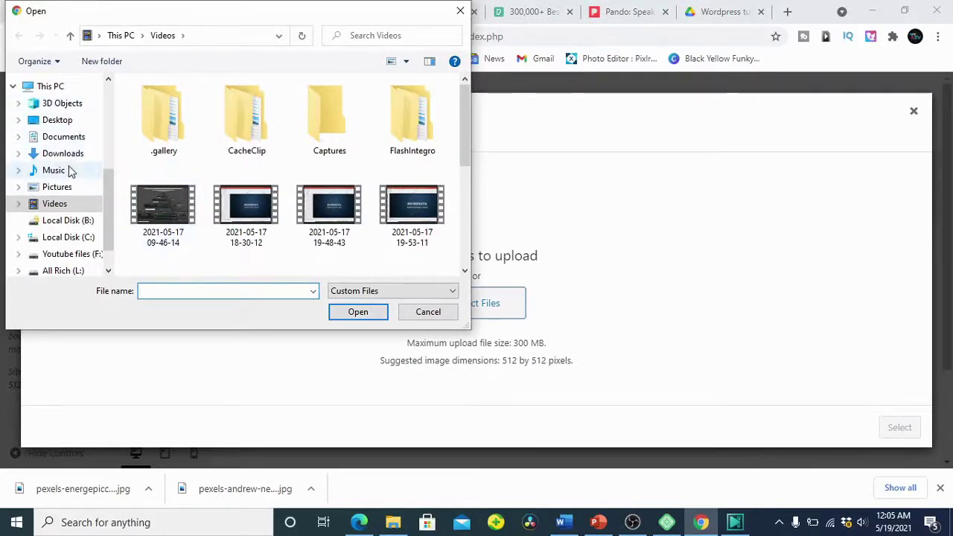
scroll(61, 196, "down", 1)
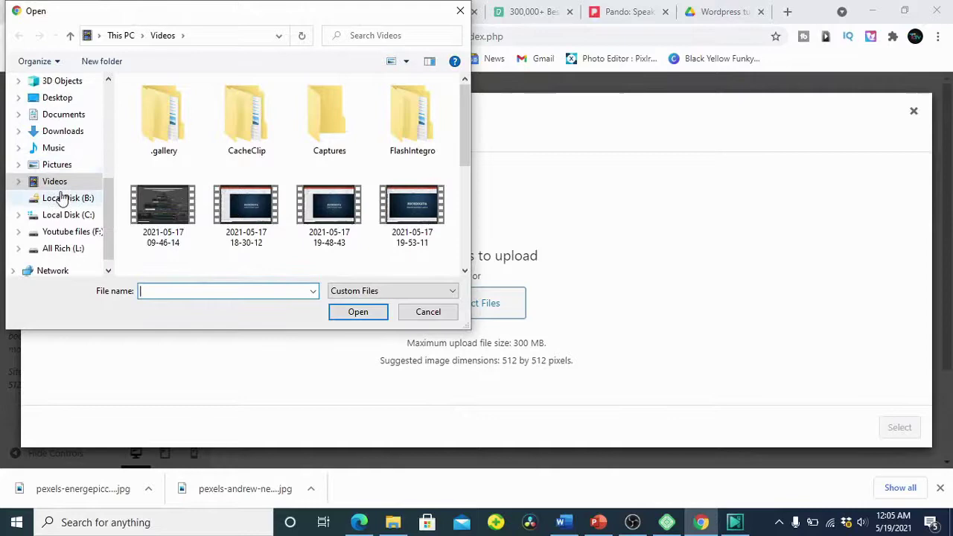
scroll(75, 179, "up", 1)
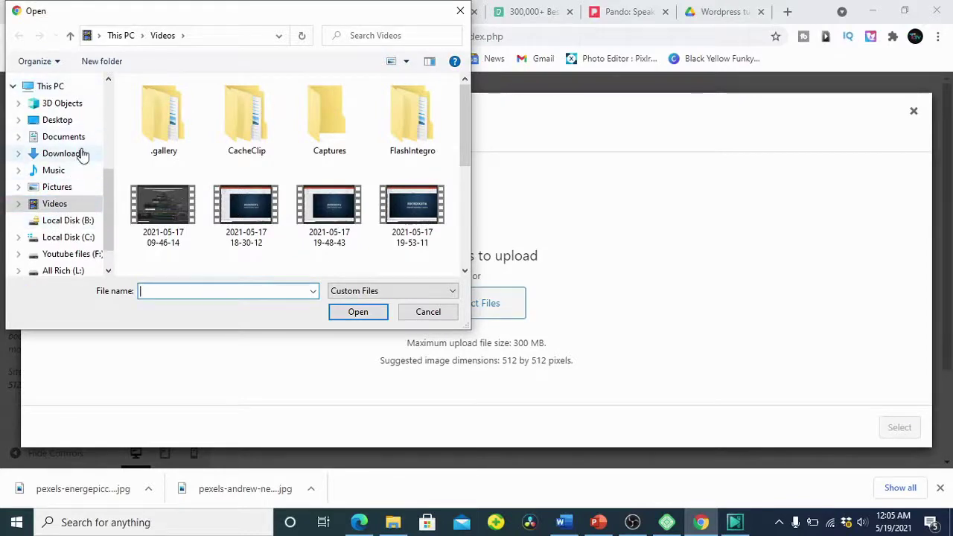
left_click(84, 154)
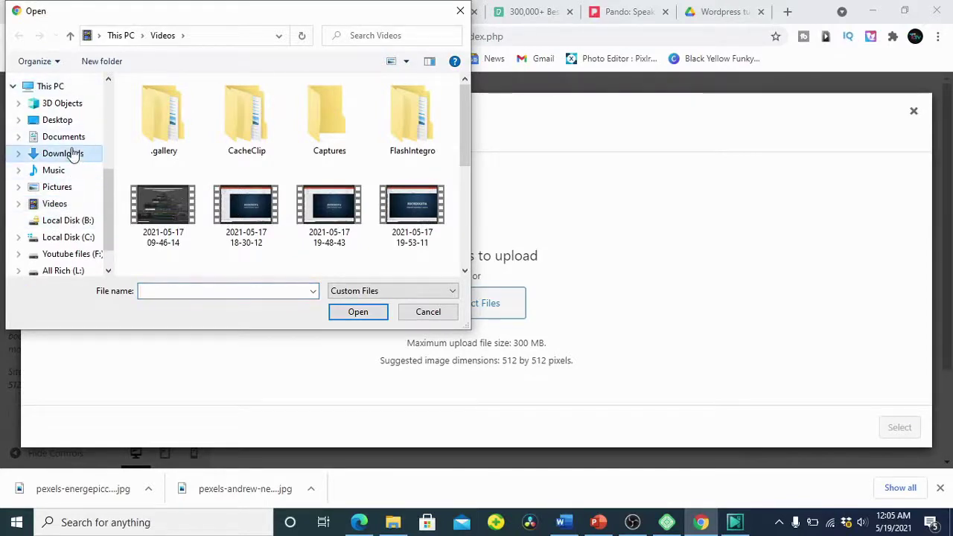
left_click(73, 154)
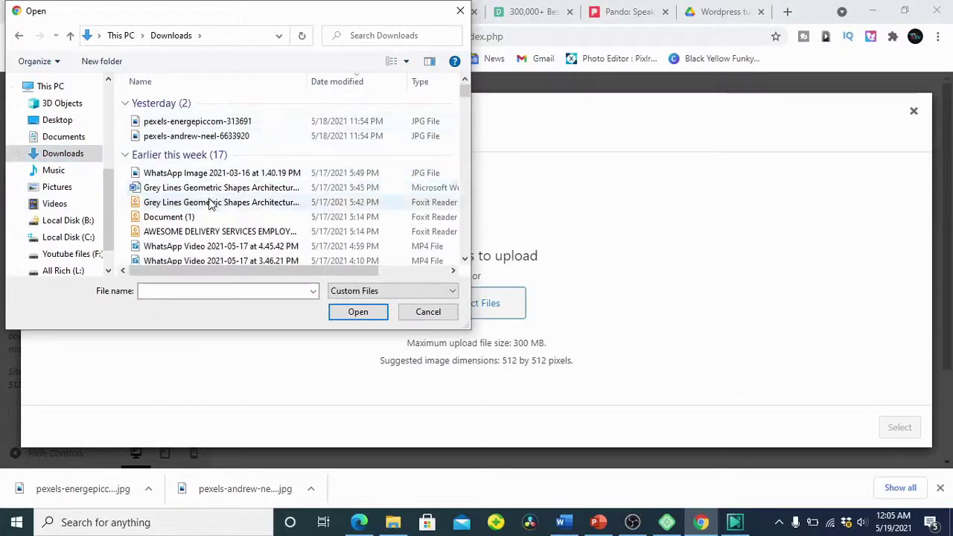
Upload MY-NEW-LOGO from the Downloads > Creative Ad folder to the media library
scroll(212, 202, "down", 2)
scroll(212, 200, "up", 1)
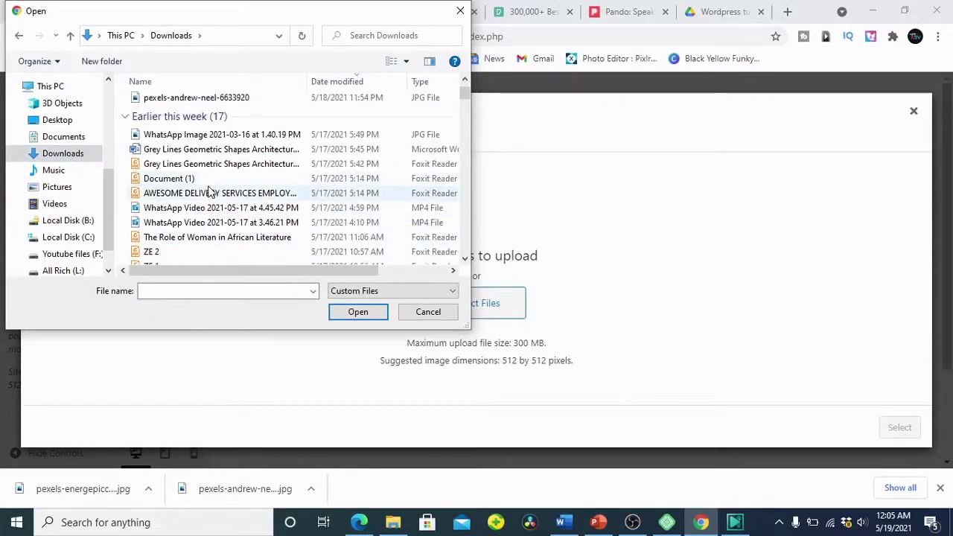
scroll(212, 178, "up", 1)
scroll(219, 219, "down", 4)
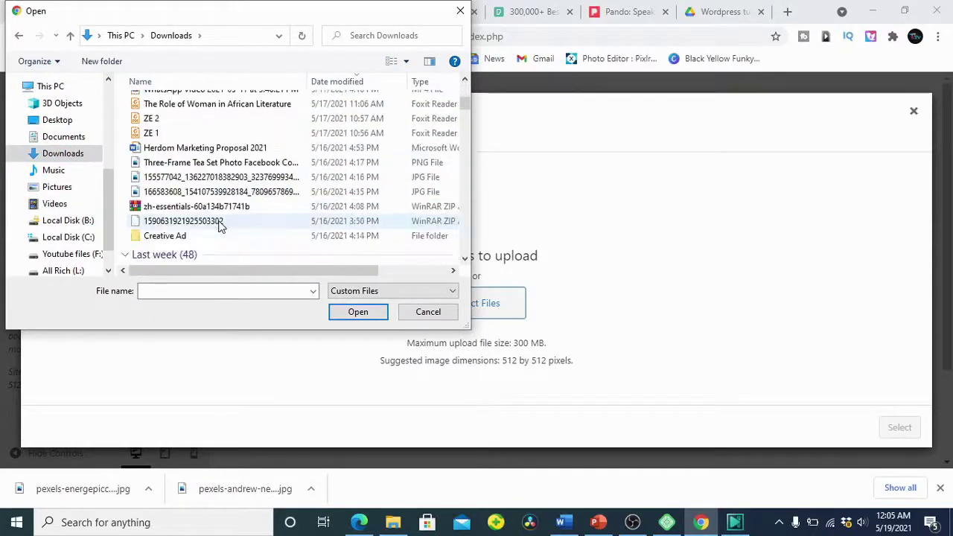
double_click(213, 237)
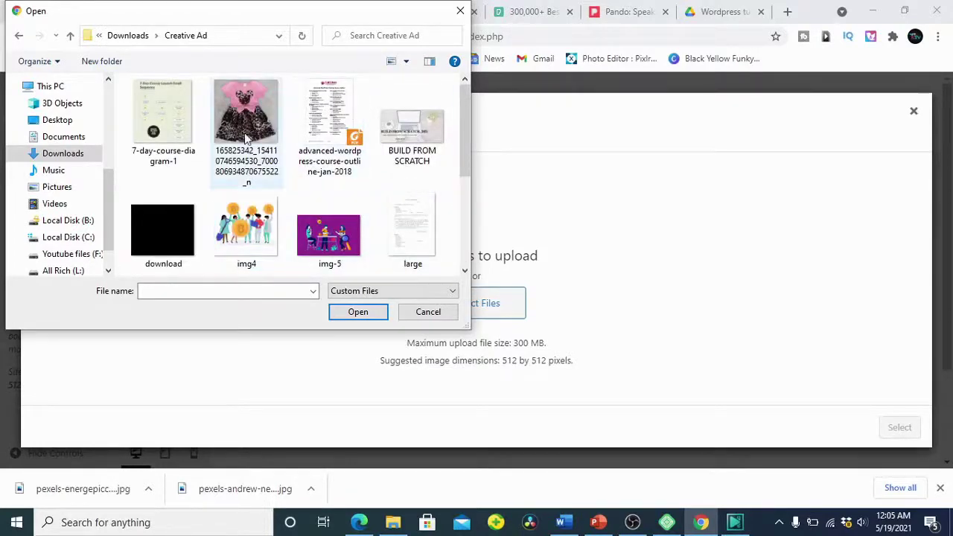
scroll(209, 181, "down", 1)
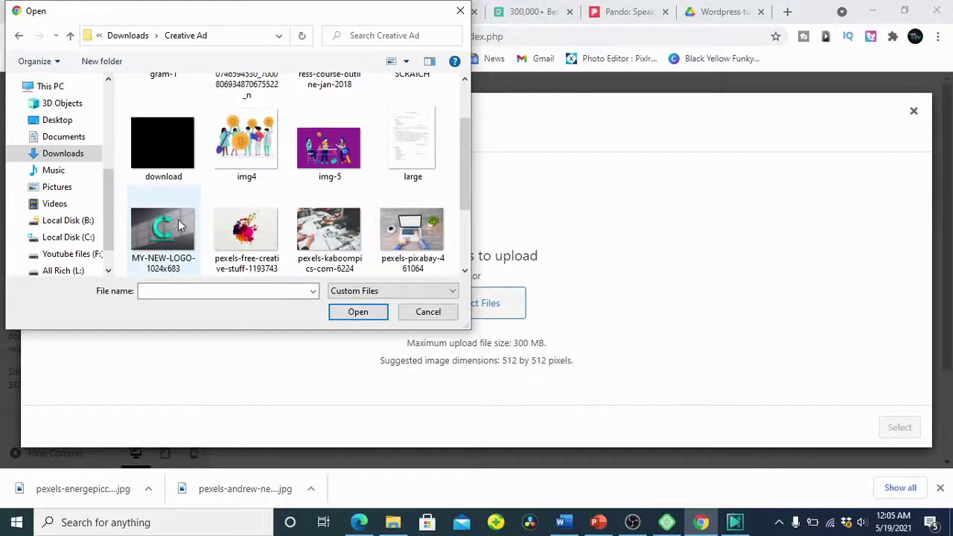
left_click(162, 231)
left_click(357, 312)
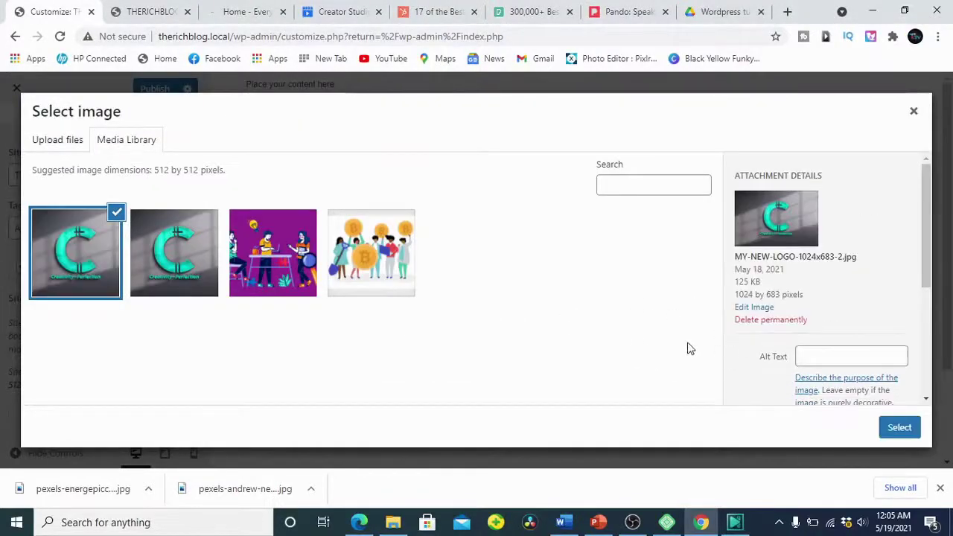
Crop MY-NEW-LOGO to a tight square around the C logo and set it as the site icon
left_click(901, 427)
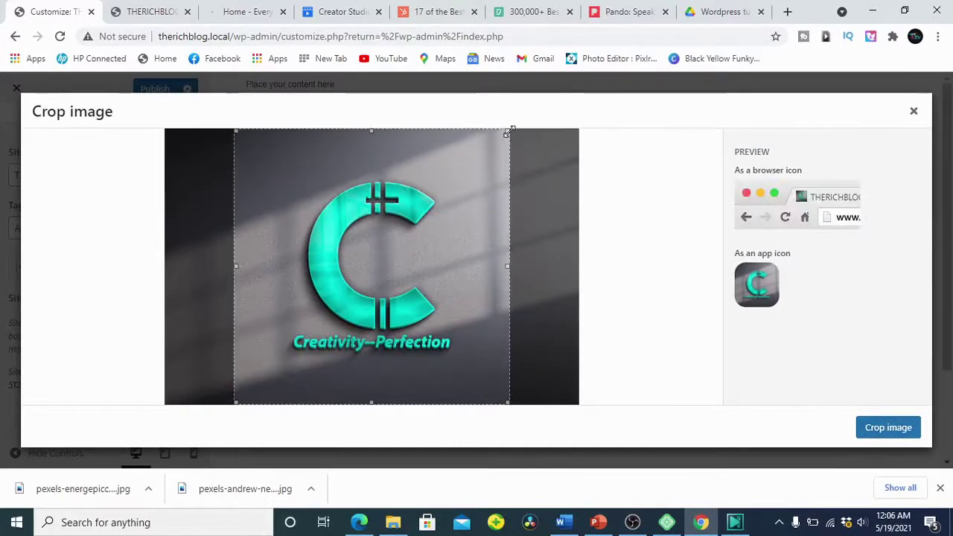
left_click_drag(510, 132, 462, 177)
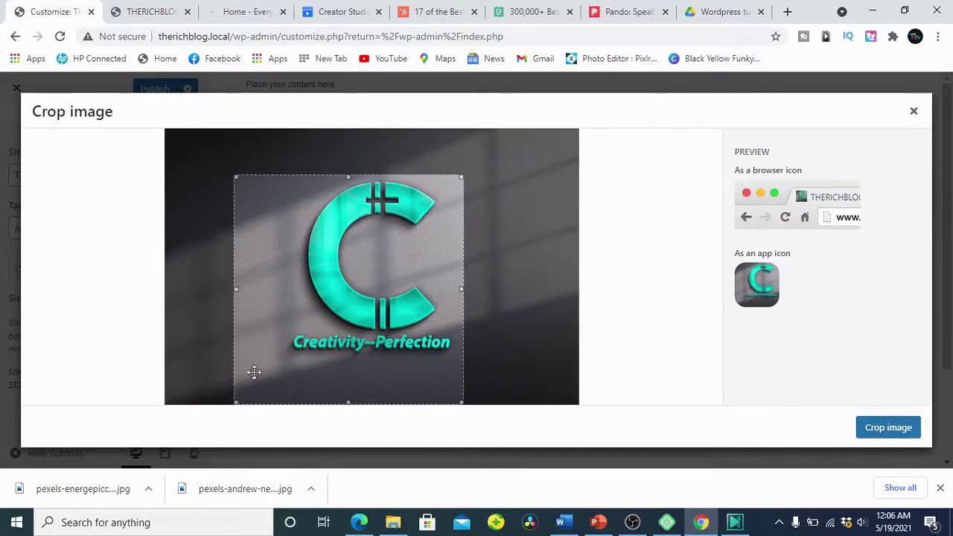
left_click_drag(237, 402, 278, 346)
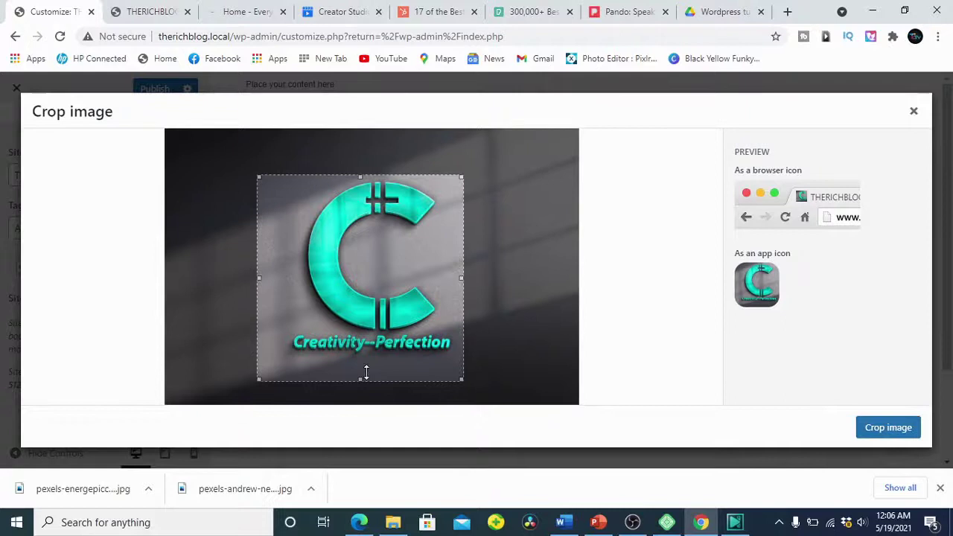
left_click(900, 432)
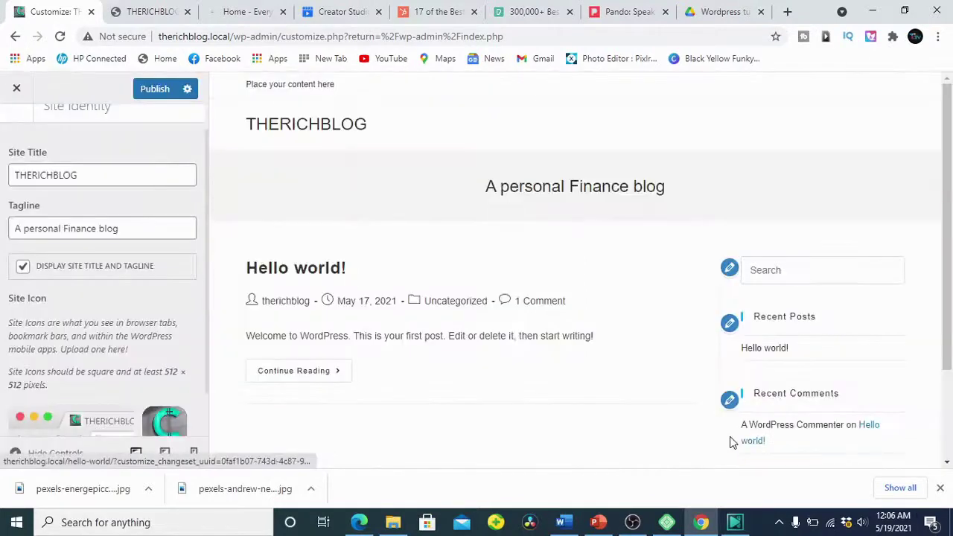
Leave Site Identity, view the Colors settings, and return to the main list
scroll(111, 223, "down", 1)
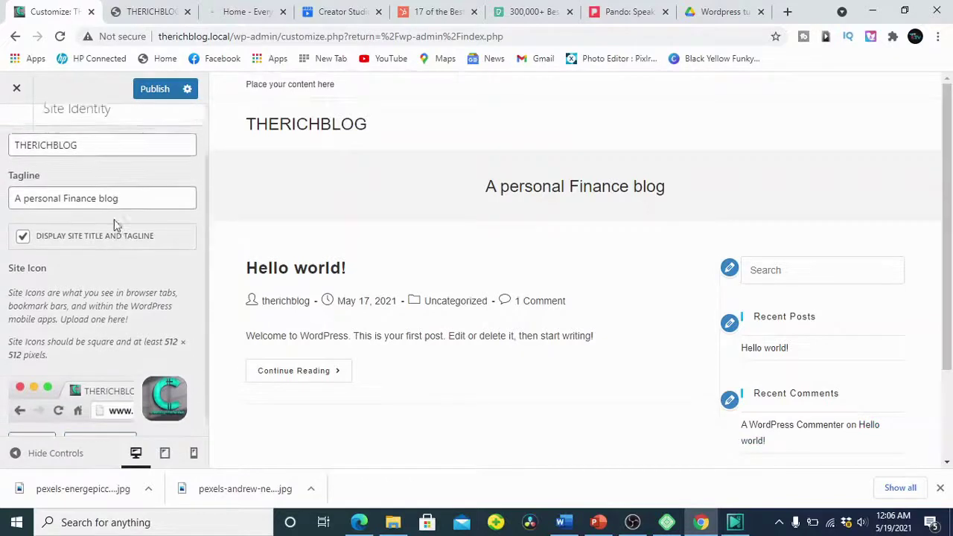
scroll(117, 223, "down", 1)
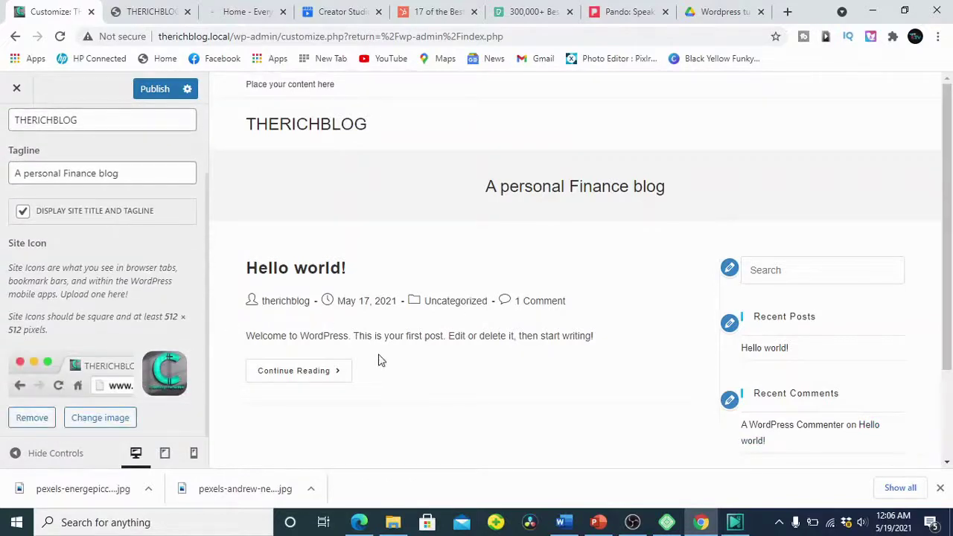
scroll(44, 245, "up", 3)
left_click(10, 149)
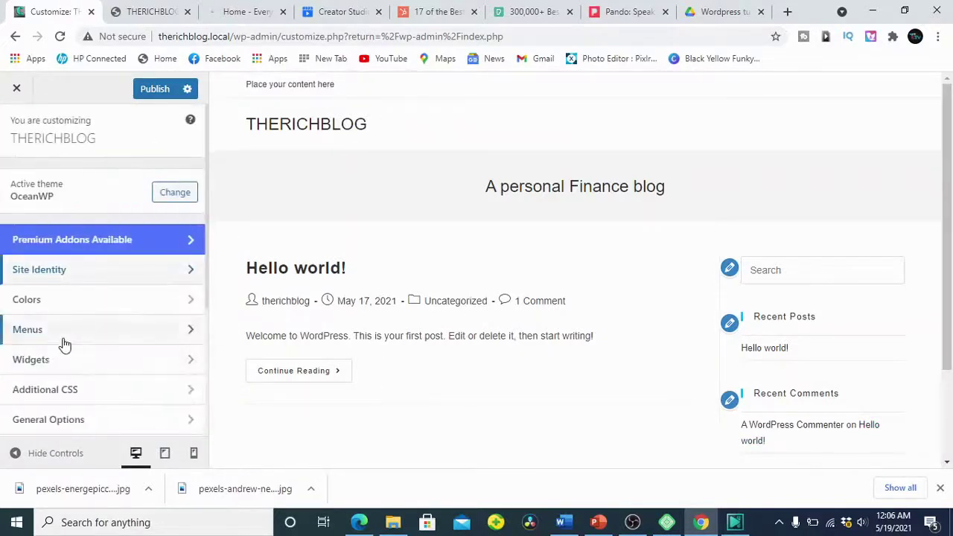
left_click(85, 299)
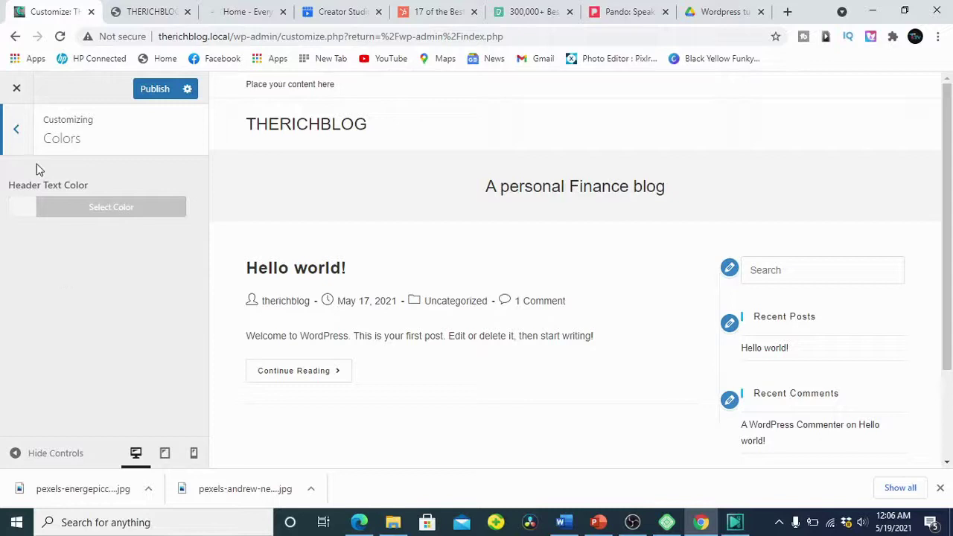
left_click(16, 130)
View the Menus settings and return to the main Customizer list
scroll(121, 280, "down", 1)
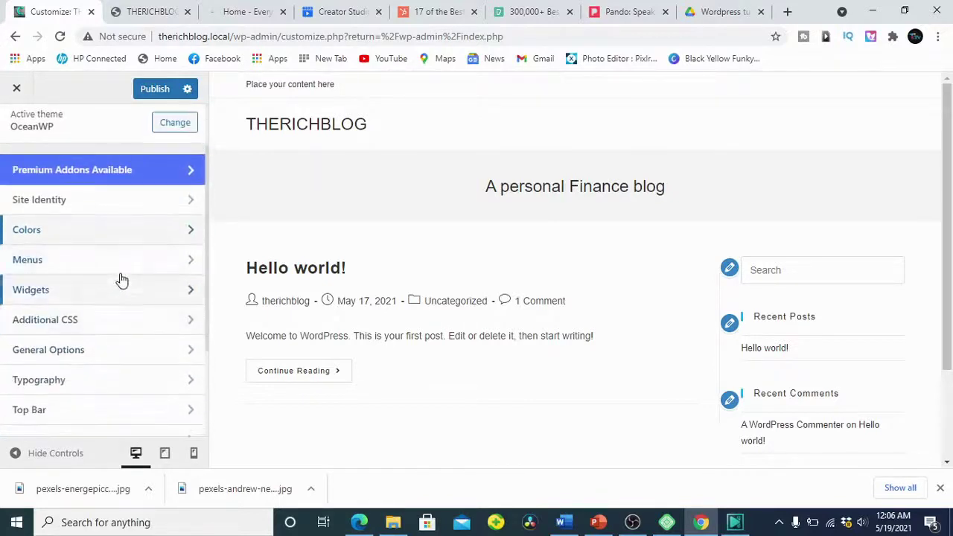
left_click(121, 272)
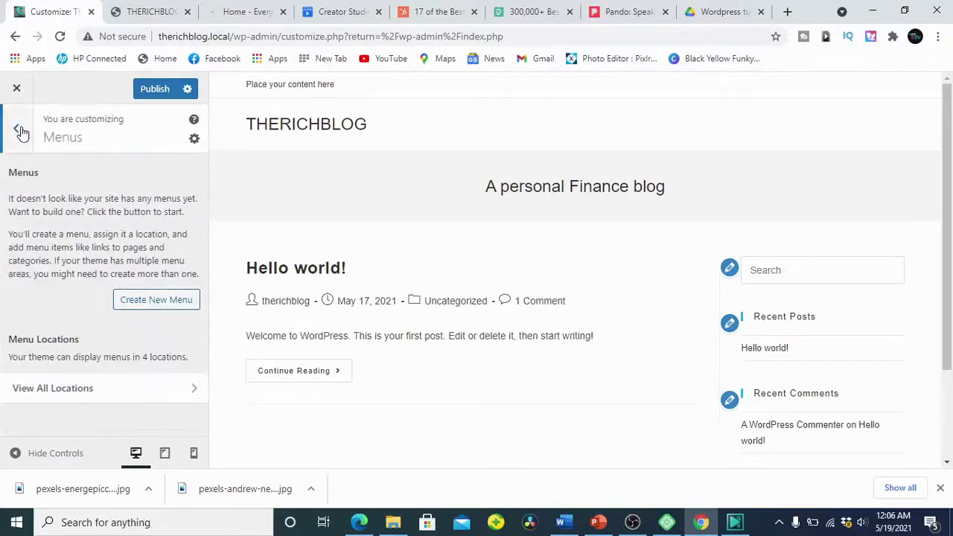
left_click(16, 128)
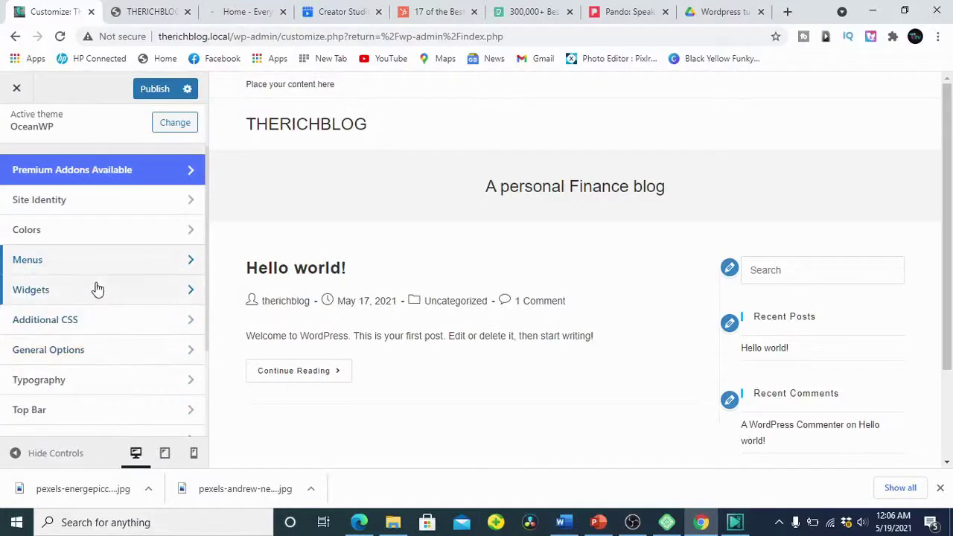
scroll(81, 354, "down", 1)
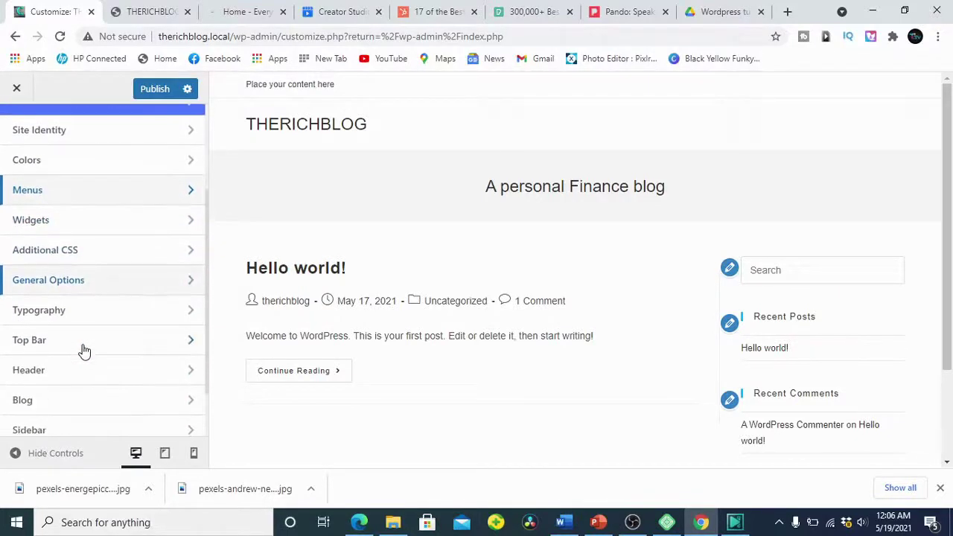
left_click(96, 318)
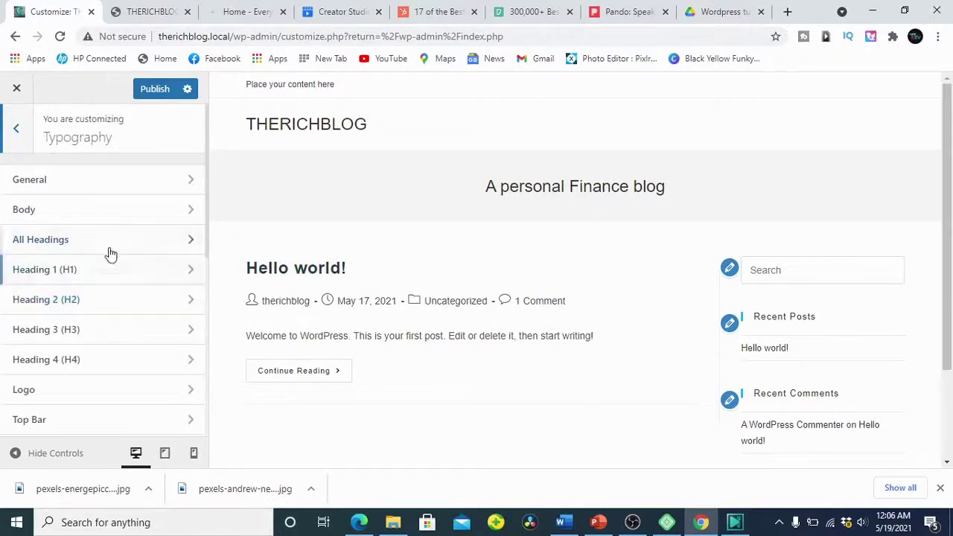
left_click(128, 209)
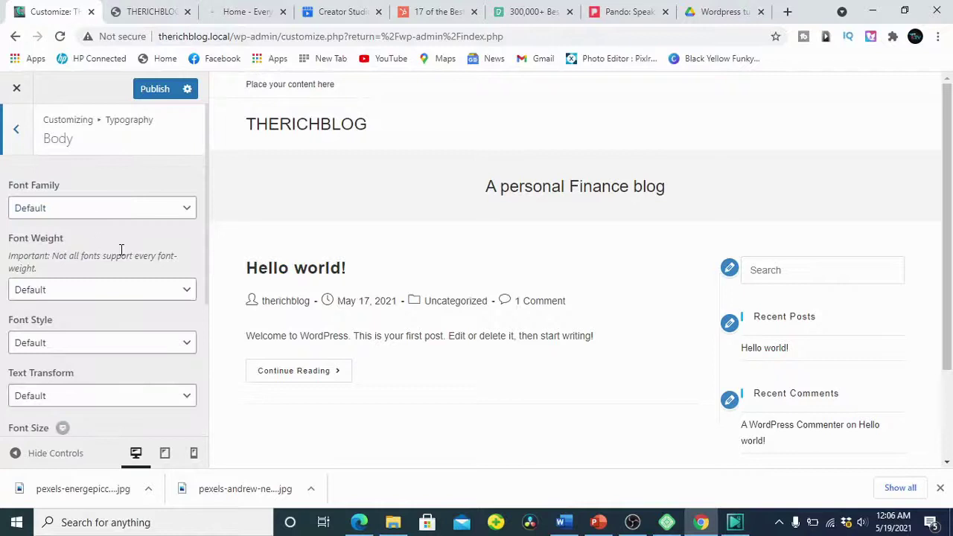
scroll(121, 251, "down", 2)
scroll(90, 294, "down", 1)
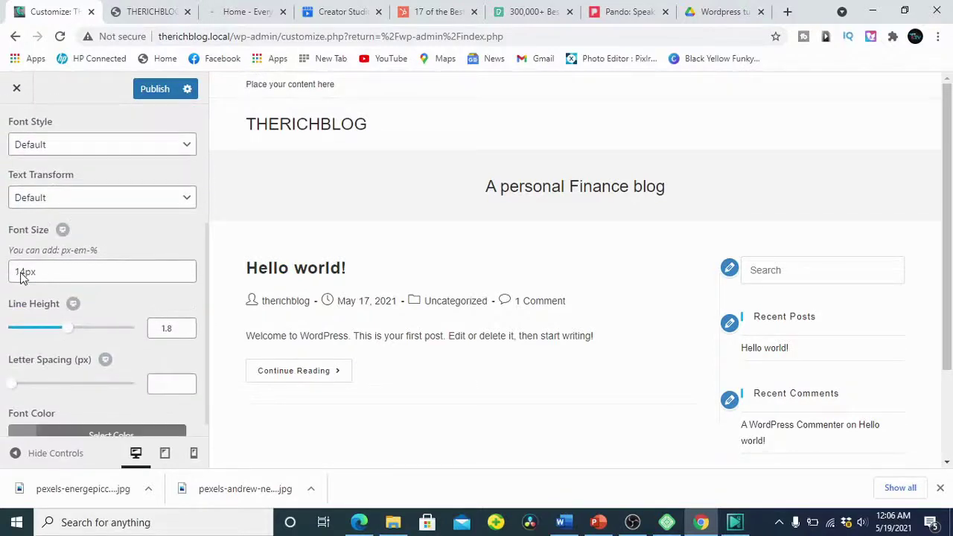
scroll(90, 224, "up", 2)
left_click(108, 204)
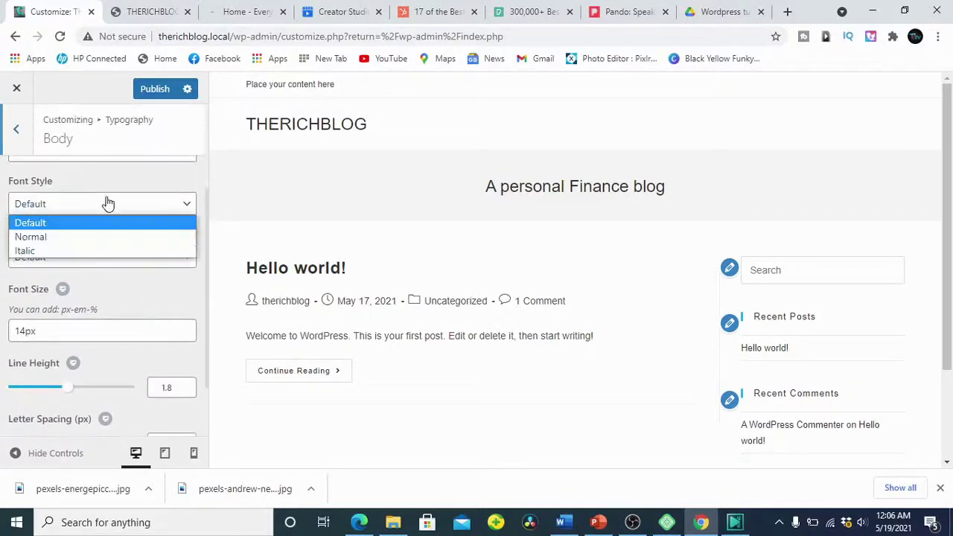
left_click(176, 298)
scroll(130, 297, "up", 2)
scroll(119, 283, "up", 1)
left_click(16, 128)
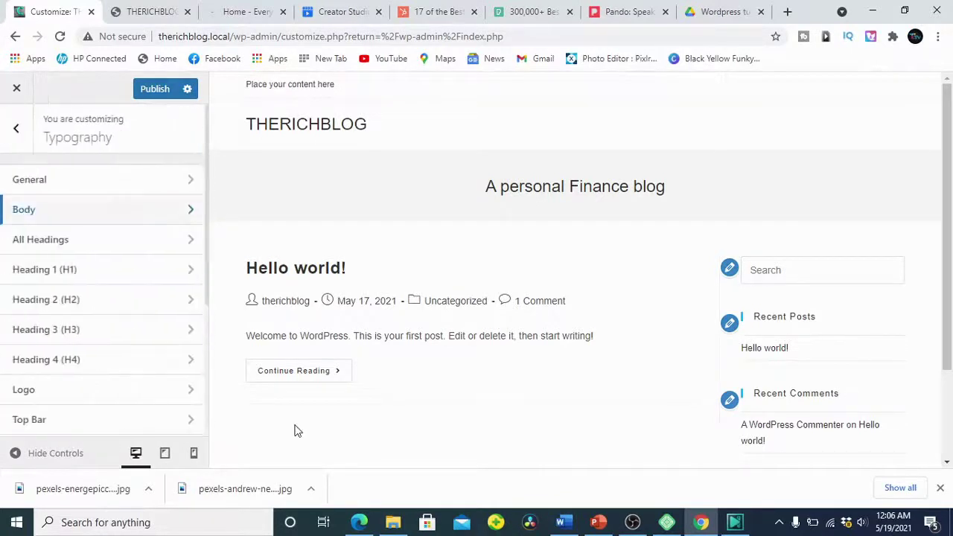
scroll(149, 406, "down", 1)
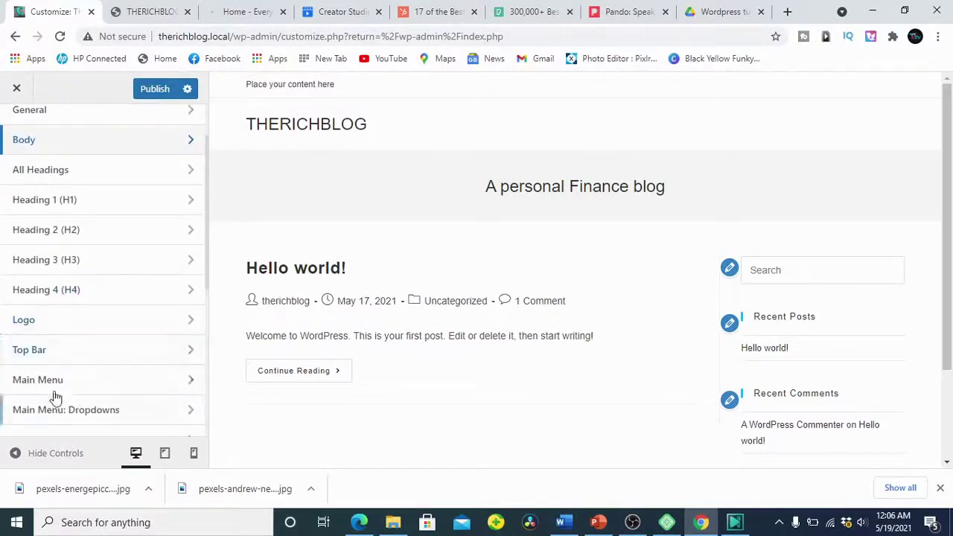
left_click(76, 321)
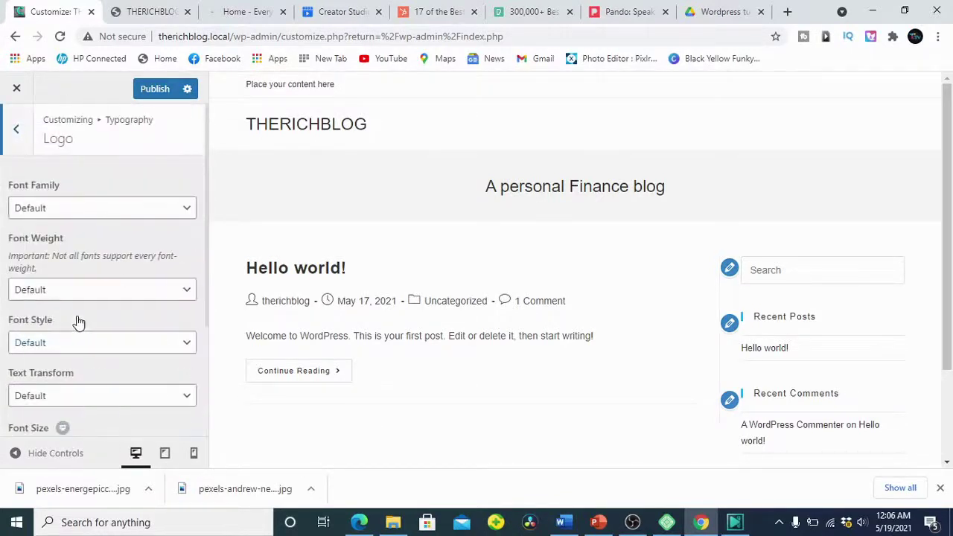
left_click(16, 130)
scroll(110, 328, "down", 1)
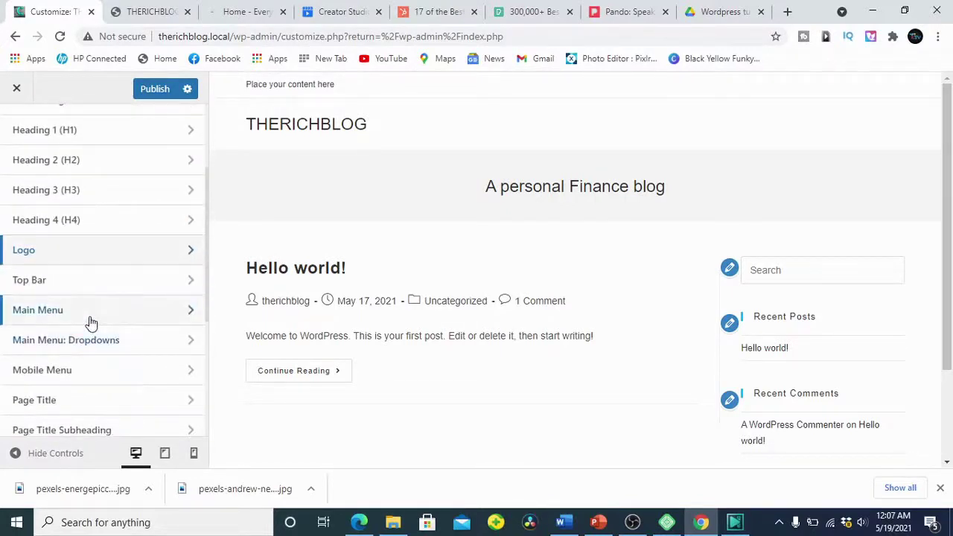
scroll(92, 316, "up", 2)
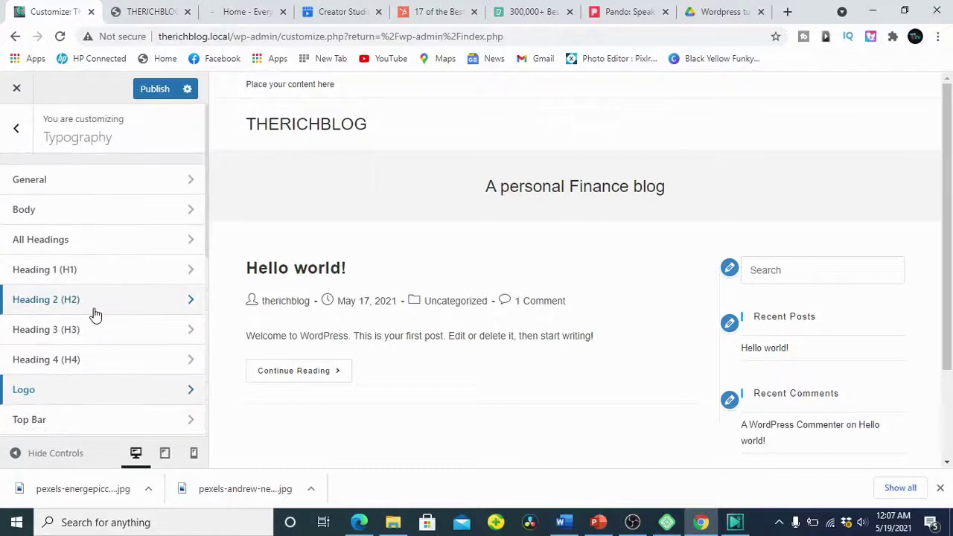
left_click(16, 128)
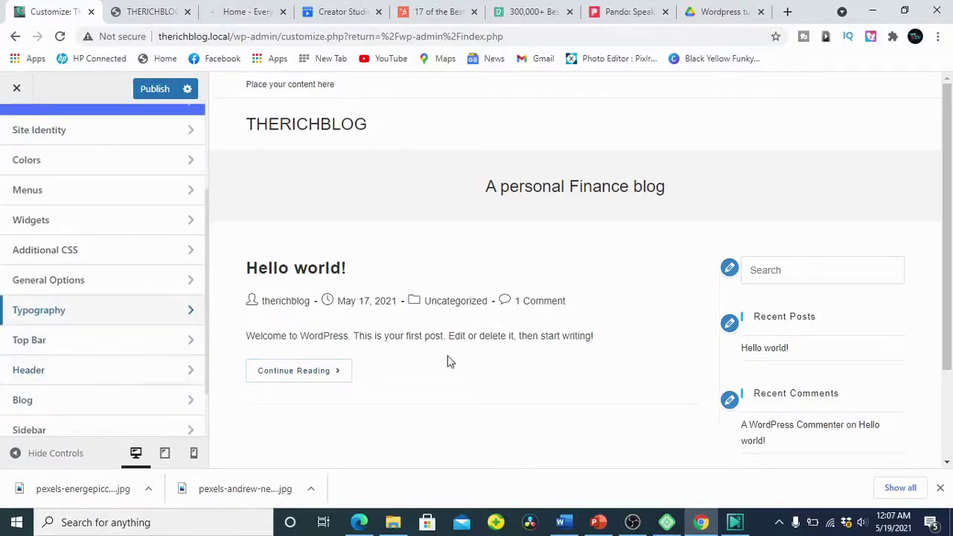
Publish the Customizer changes, including the new MY-NEW-LOGO site icon
scroll(102, 323, "up", 2)
scroll(102, 319, "down", 3)
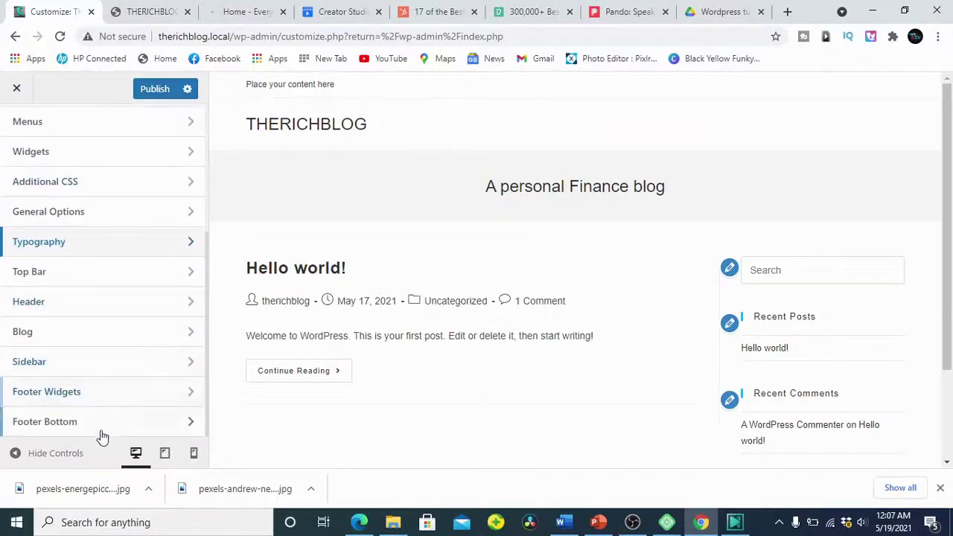
scroll(111, 393, "up", 3)
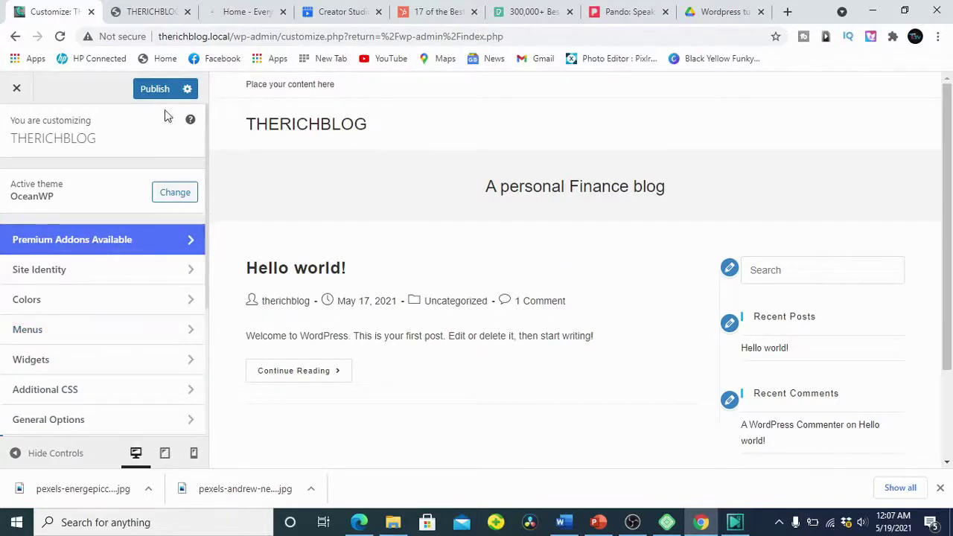
left_click(156, 91)
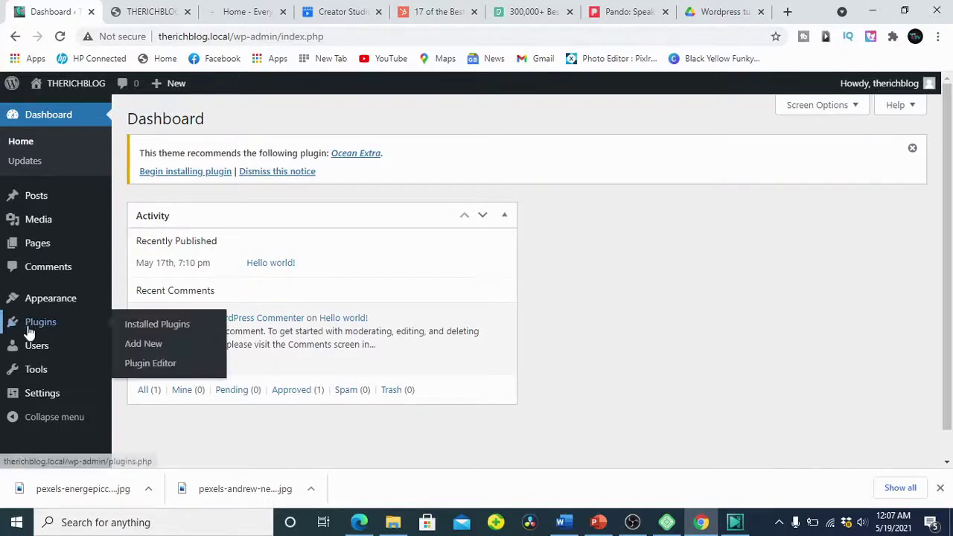
Create a new page titled 'Home' and start its first paragraph block
left_click(55, 249)
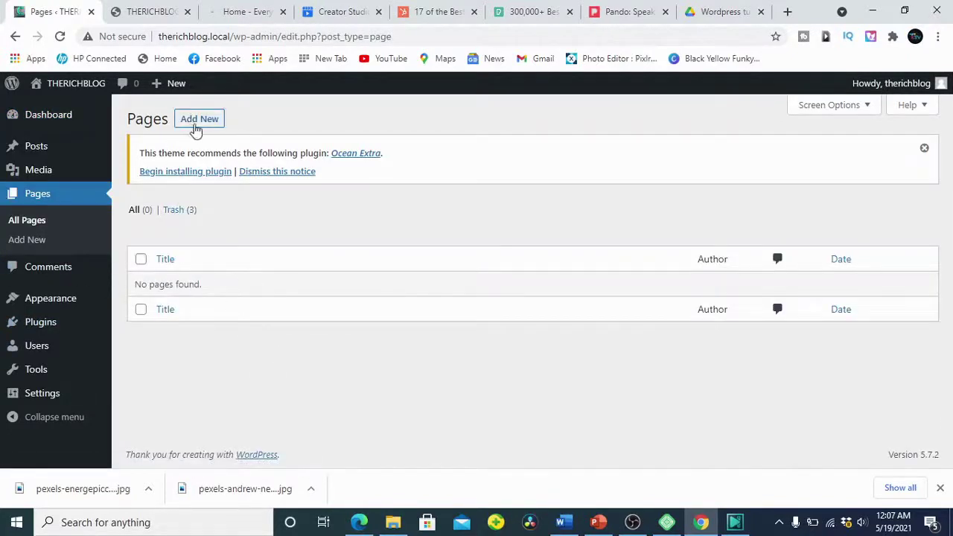
left_click(201, 123)
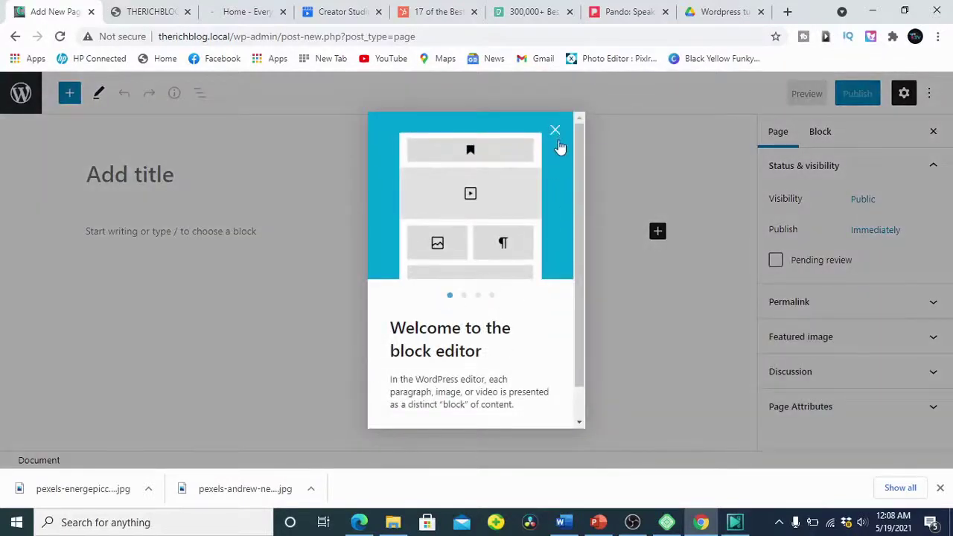
left_click(556, 132)
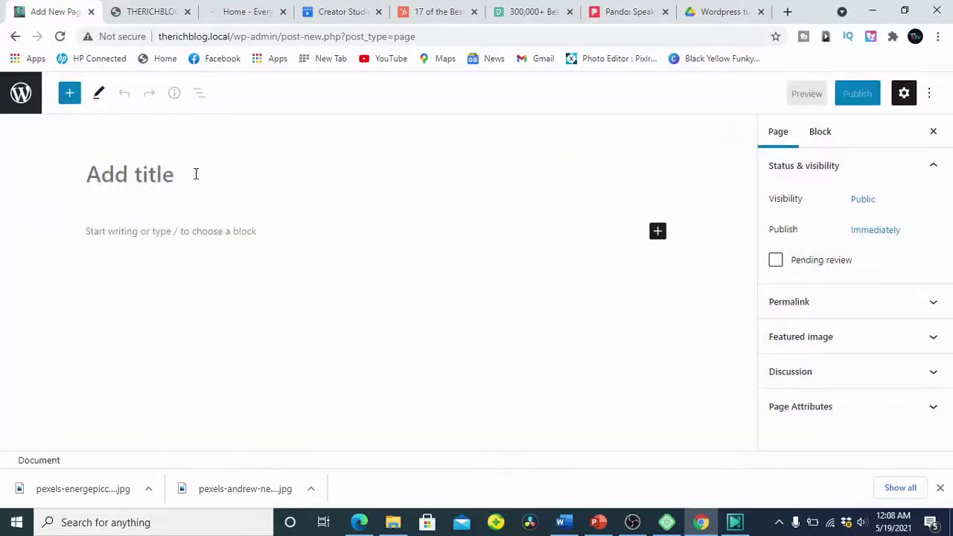
type("Home")
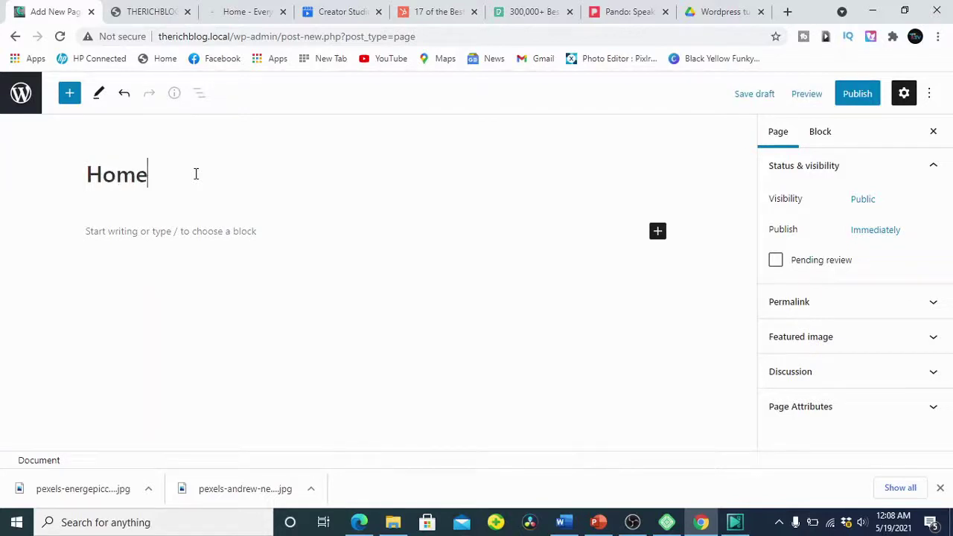
left_click(176, 233)
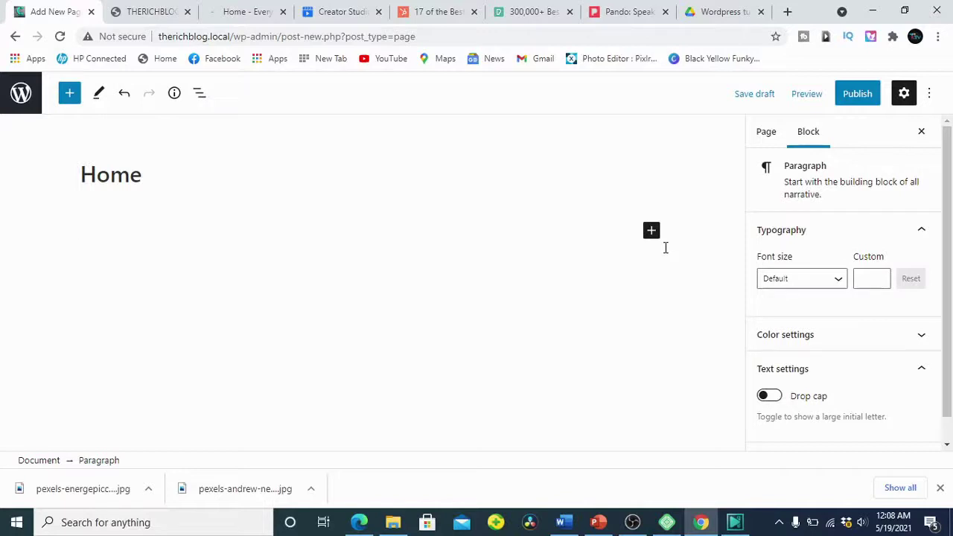
Switch to the everythingrich.online homepage in Edge and scroll through it
left_click(359, 522)
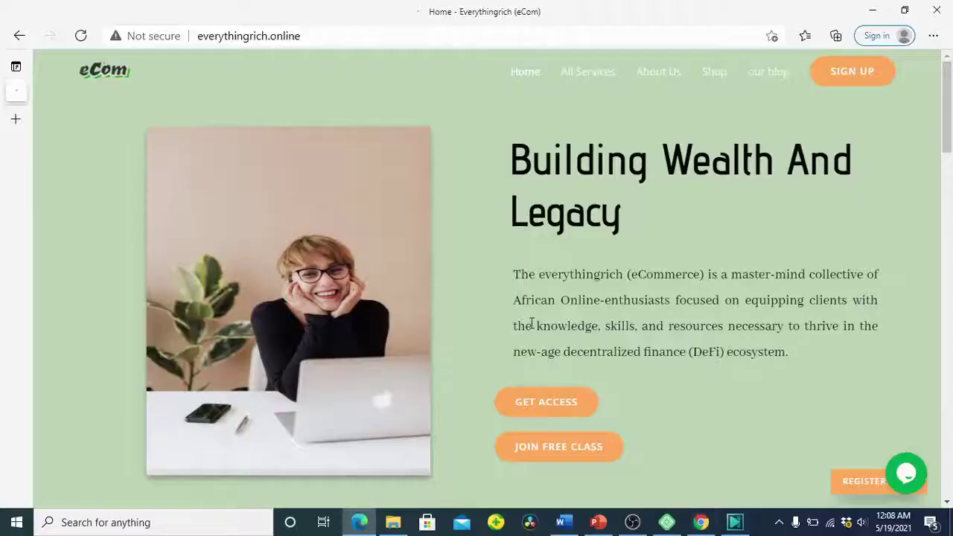
scroll(575, 245, "down", 2)
scroll(574, 243, "up", 2)
scroll(575, 241, "down", 5)
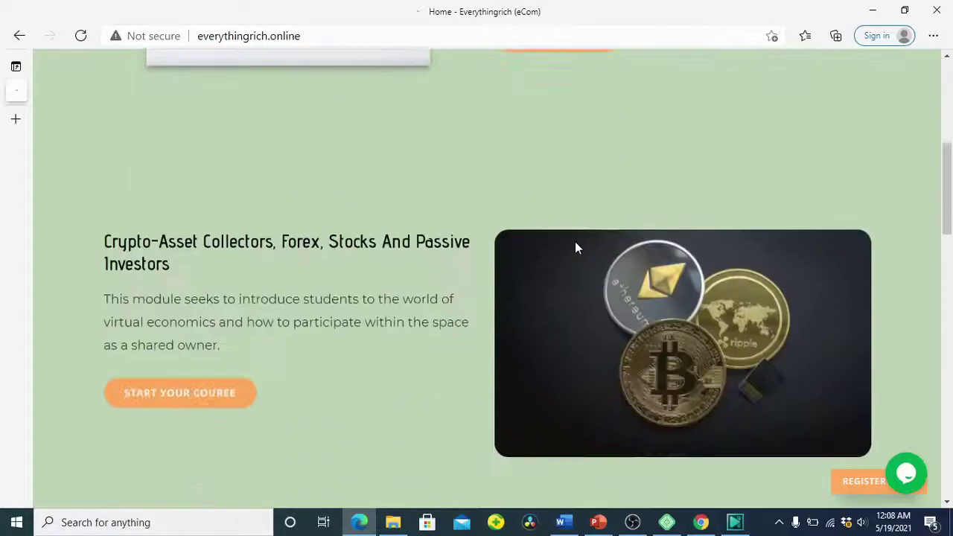
scroll(575, 241, "up", 5)
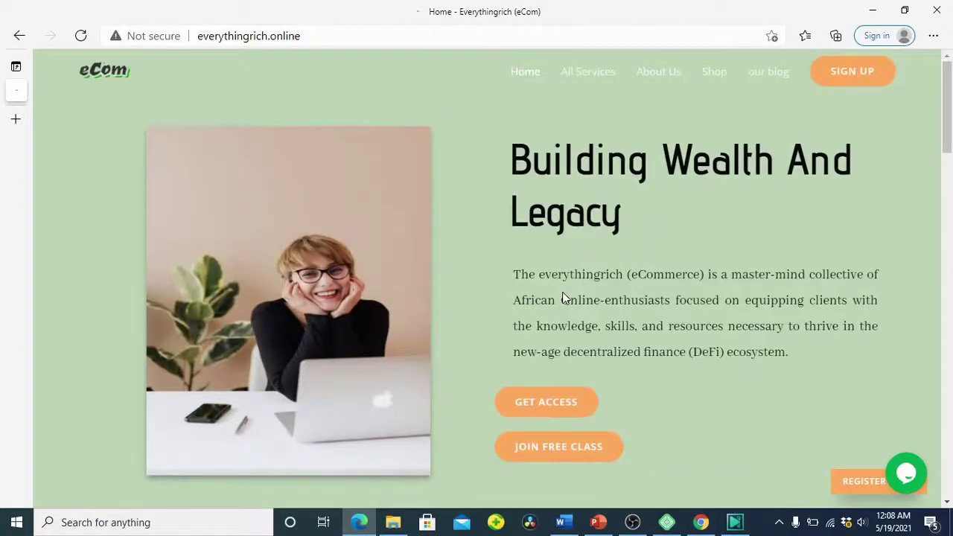
Browse lododoart.org in a new Chrome tab, then return to the 'Home' page editor tab
left_click(700, 514)
left_click(787, 10)
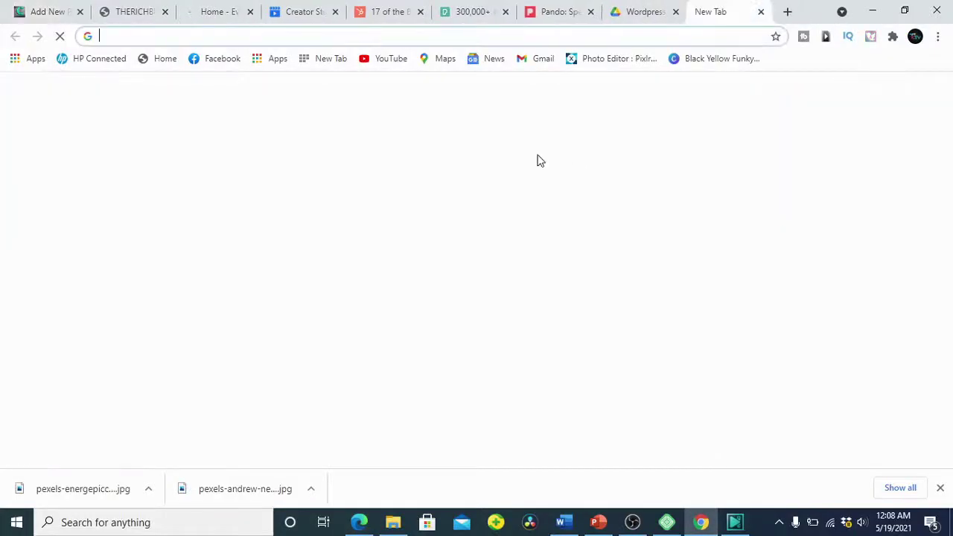
type("lodo")
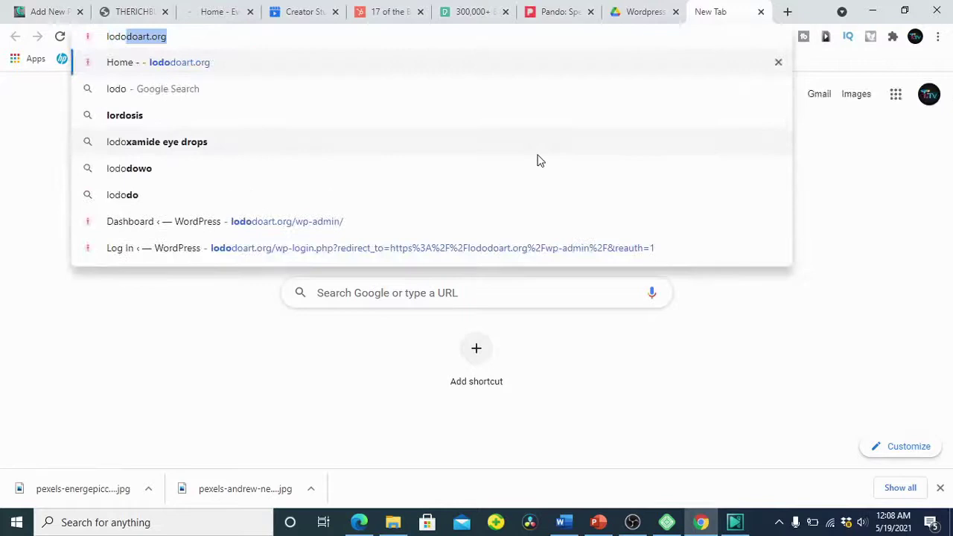
key("Return")
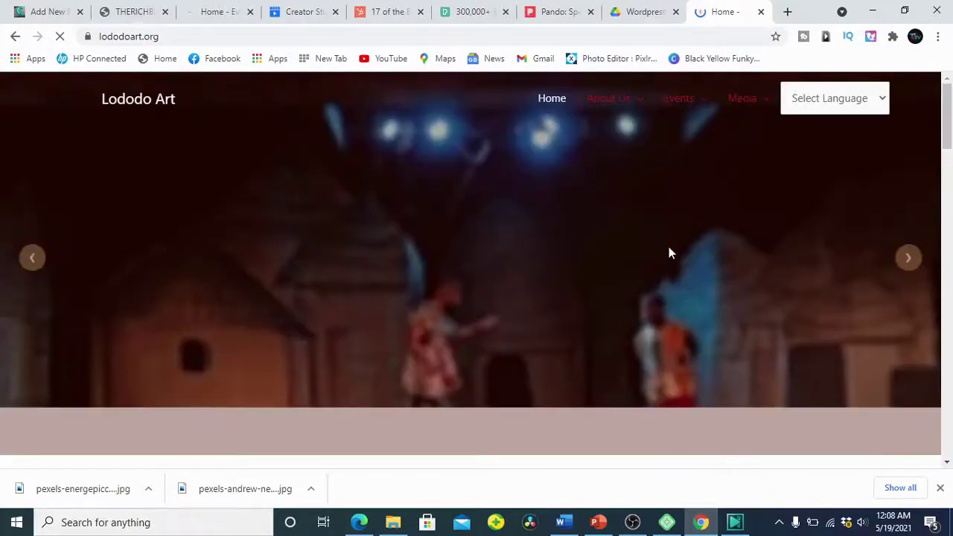
scroll(638, 233, "down", 4)
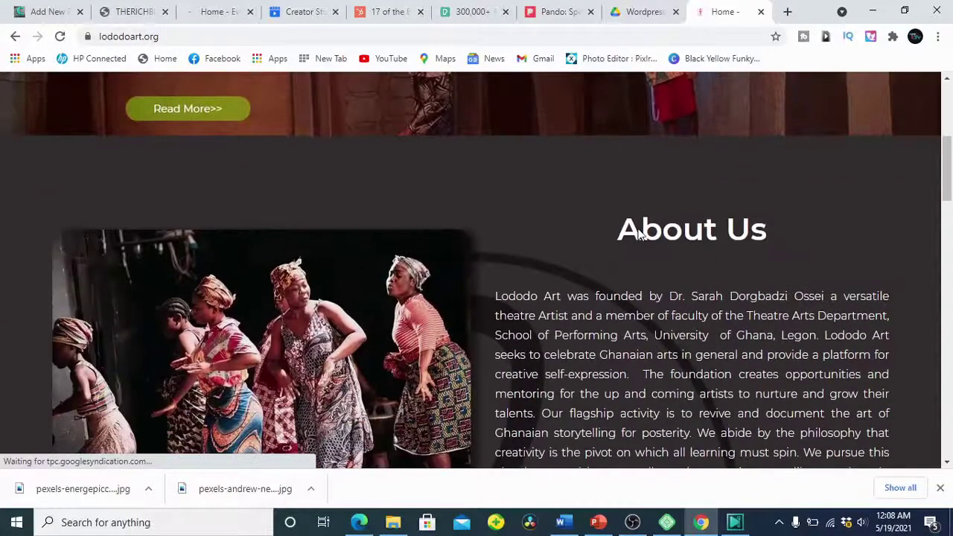
scroll(637, 233, "down", 3)
scroll(637, 231, "up", 6)
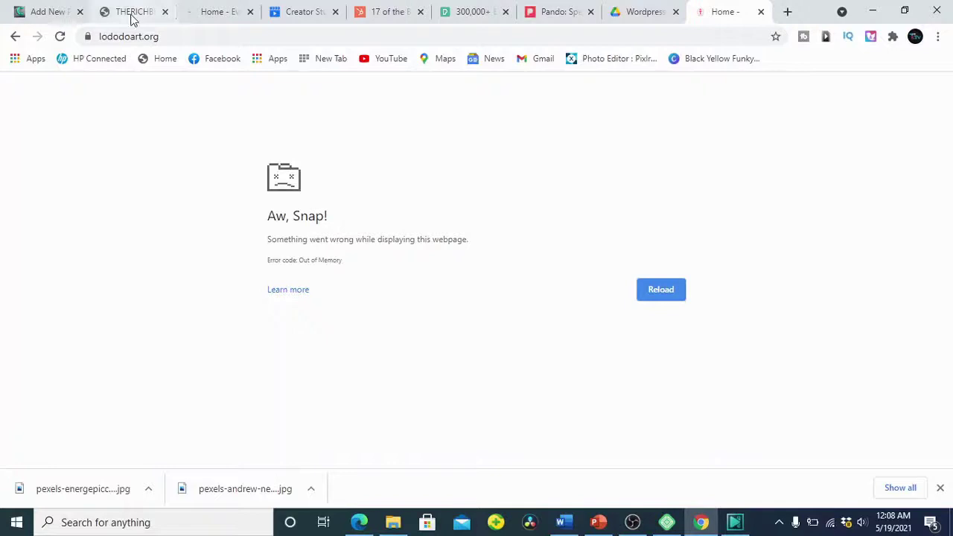
left_click(67, 11)
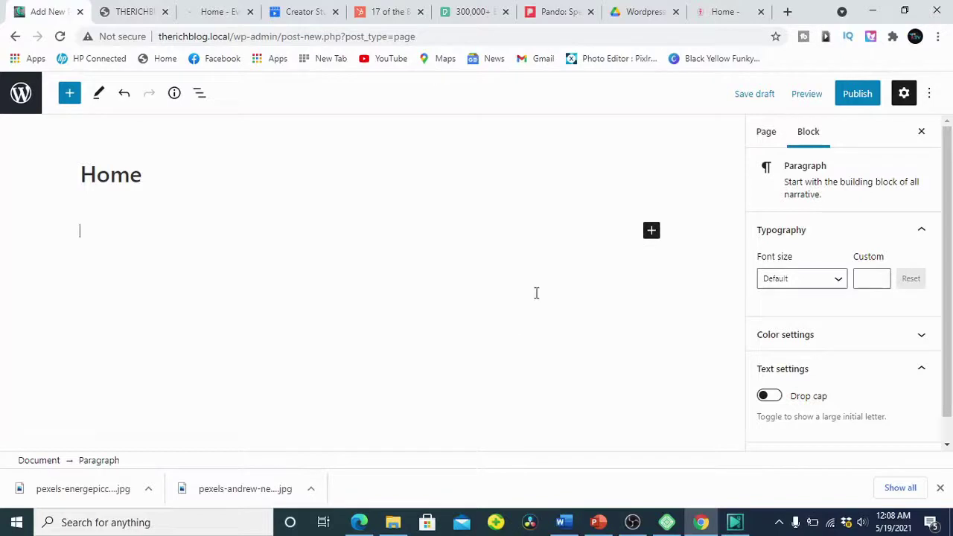
Insert the 'Two columns of text' pattern, then remove it again
left_click(652, 231)
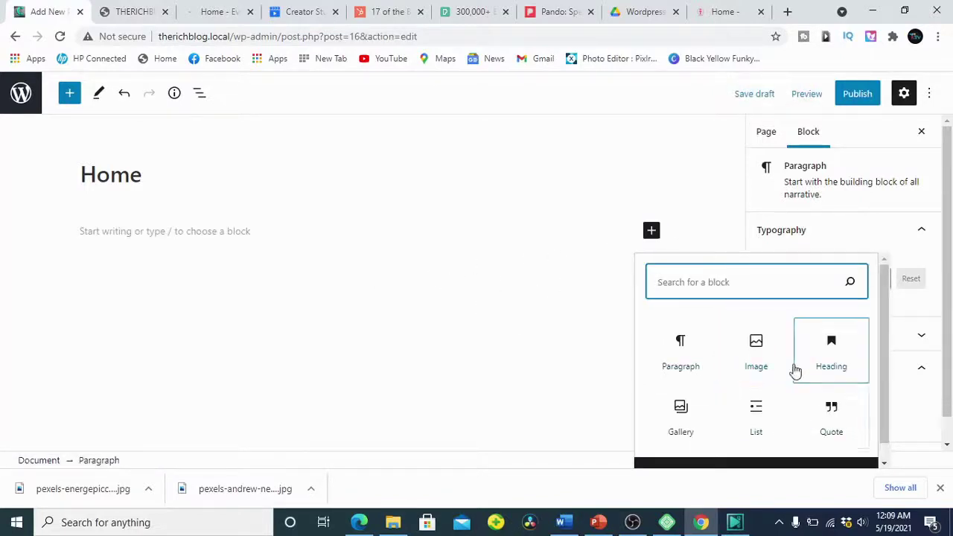
scroll(775, 357, "down", 1)
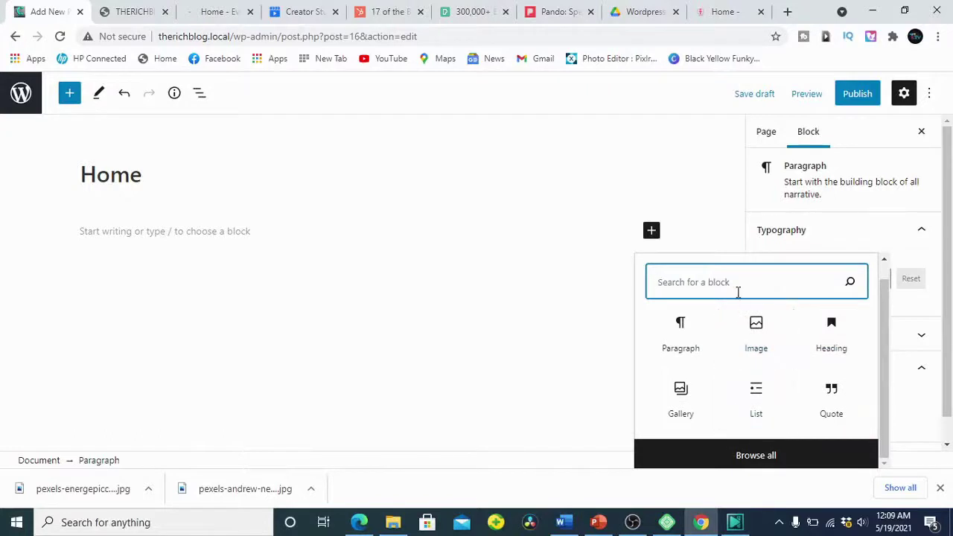
type("col")
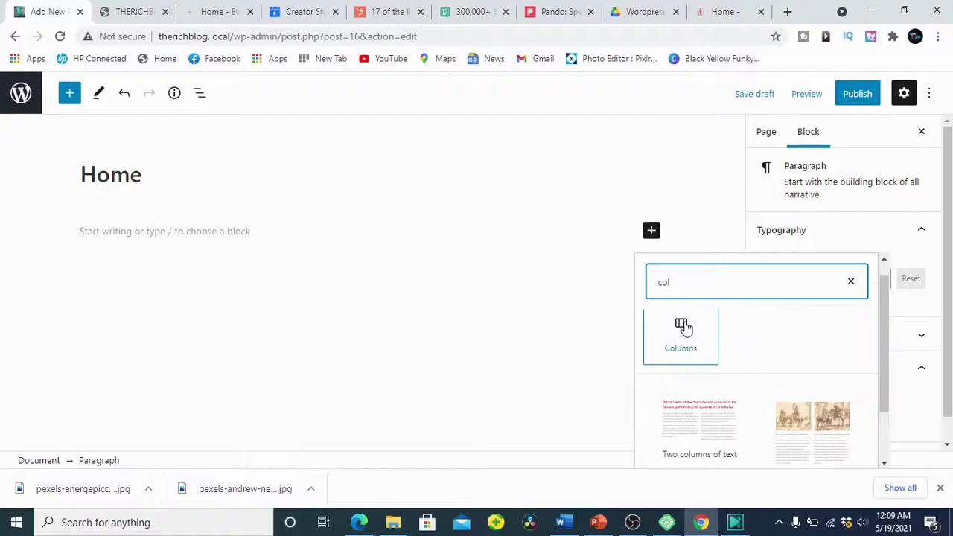
scroll(731, 415, "down", 1)
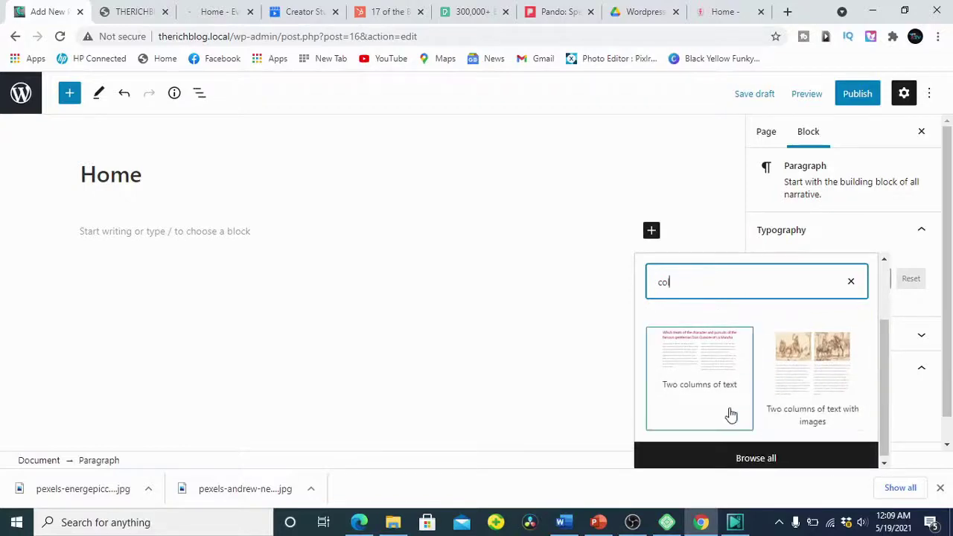
left_click(717, 372)
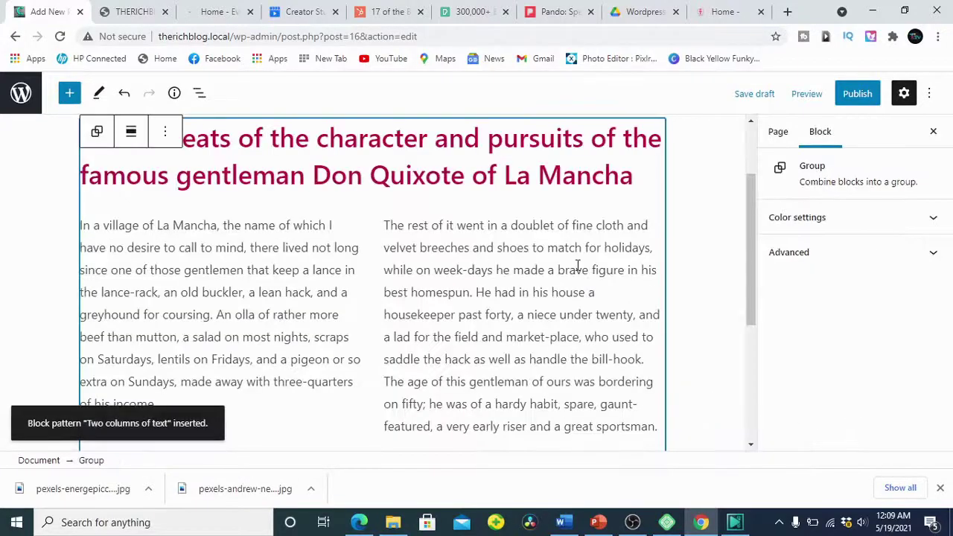
scroll(444, 220, "up", 1)
left_click(165, 201)
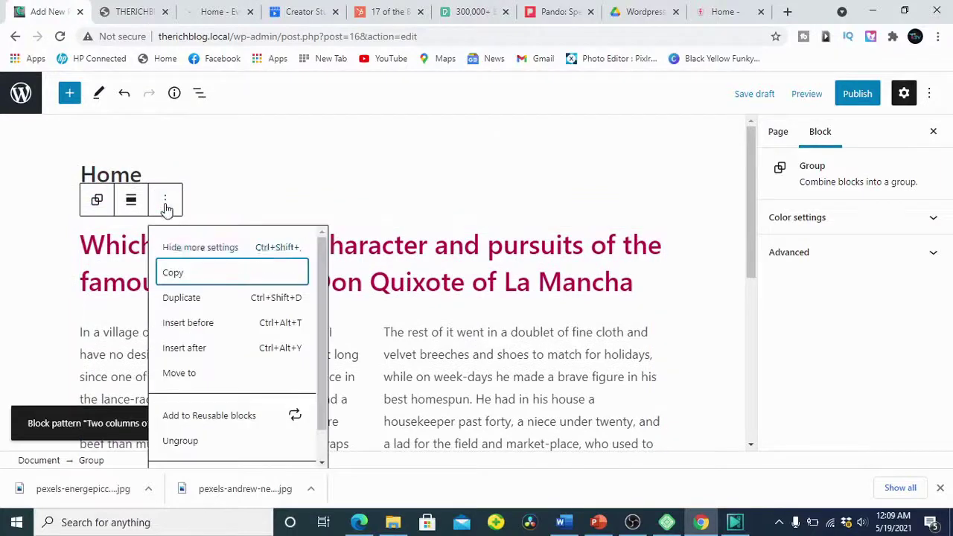
scroll(228, 370, "down", 1)
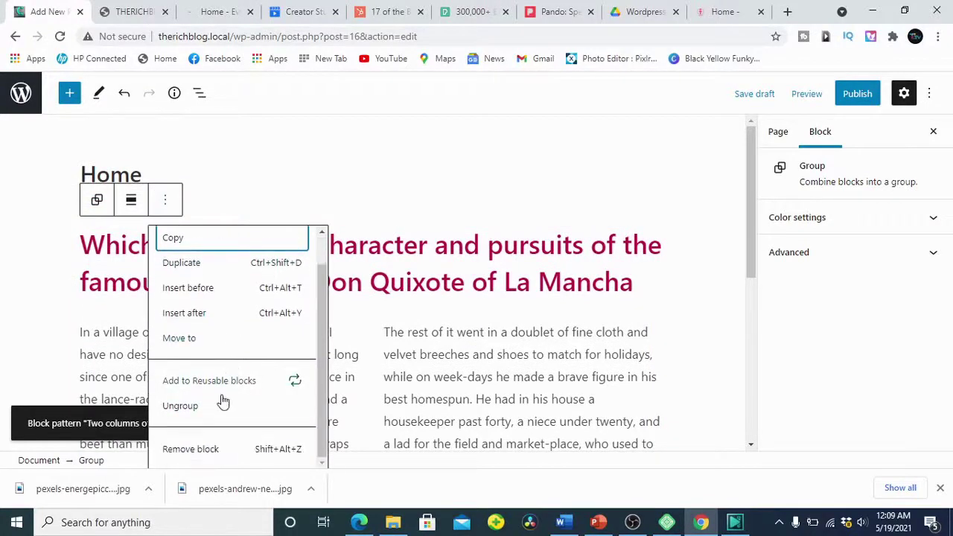
left_click(215, 452)
Add a Columns block with the 70/30 column split to the Home page
left_click(652, 231)
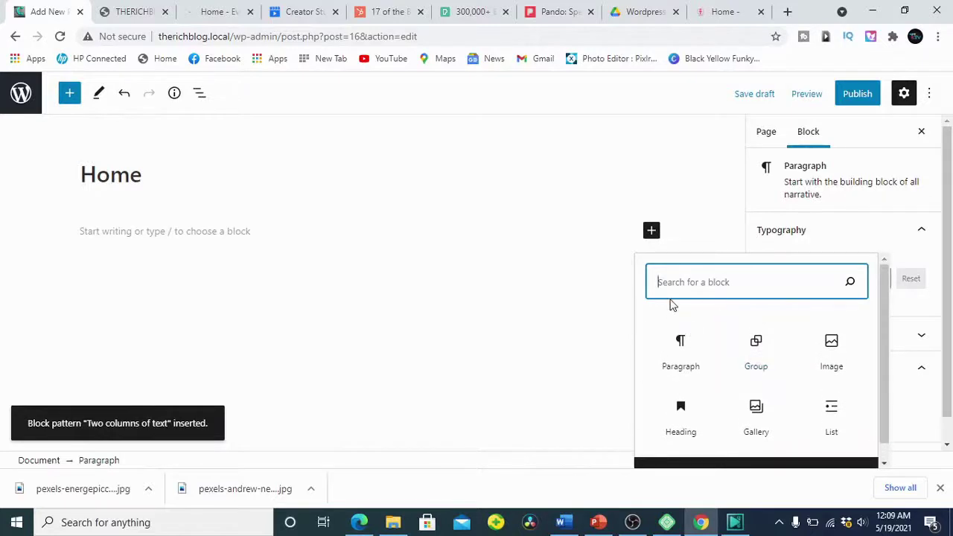
type("co")
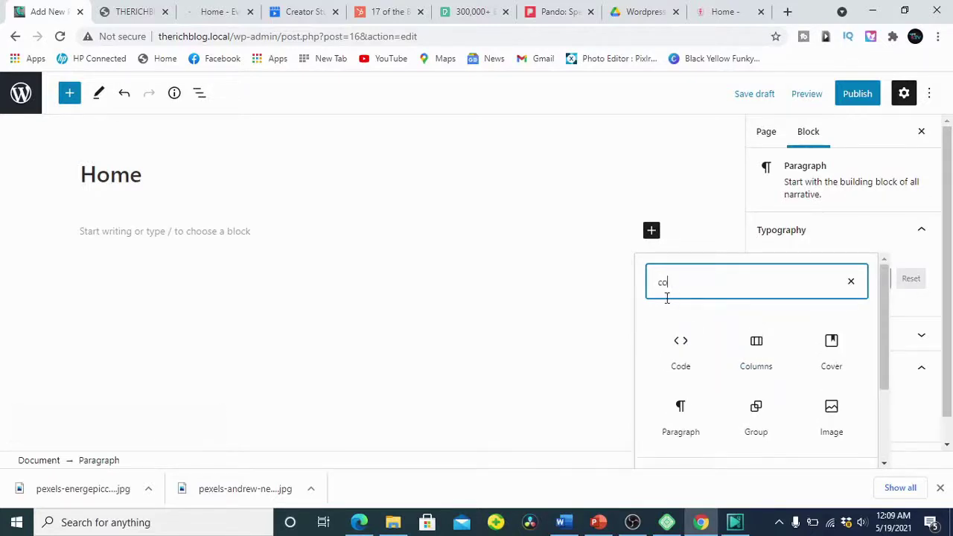
left_click(755, 359)
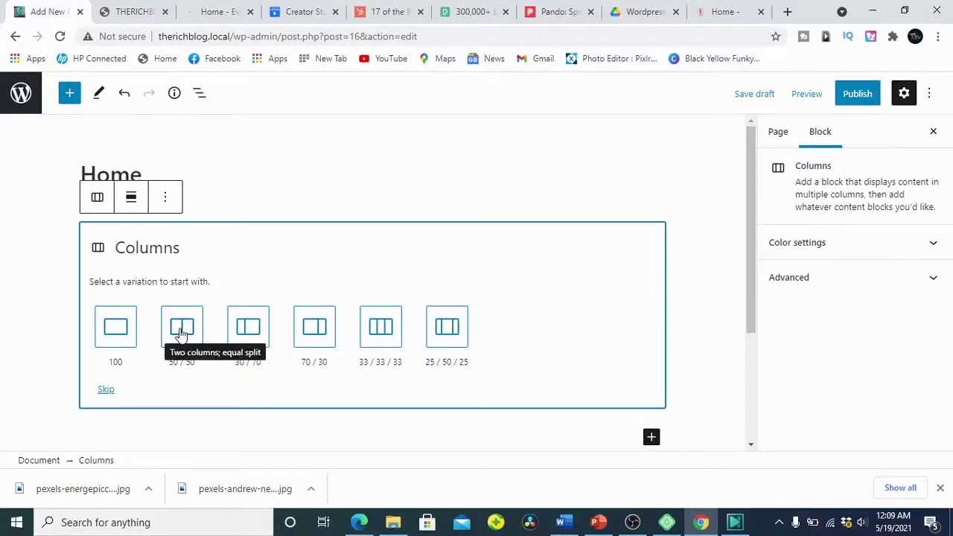
left_click(314, 328)
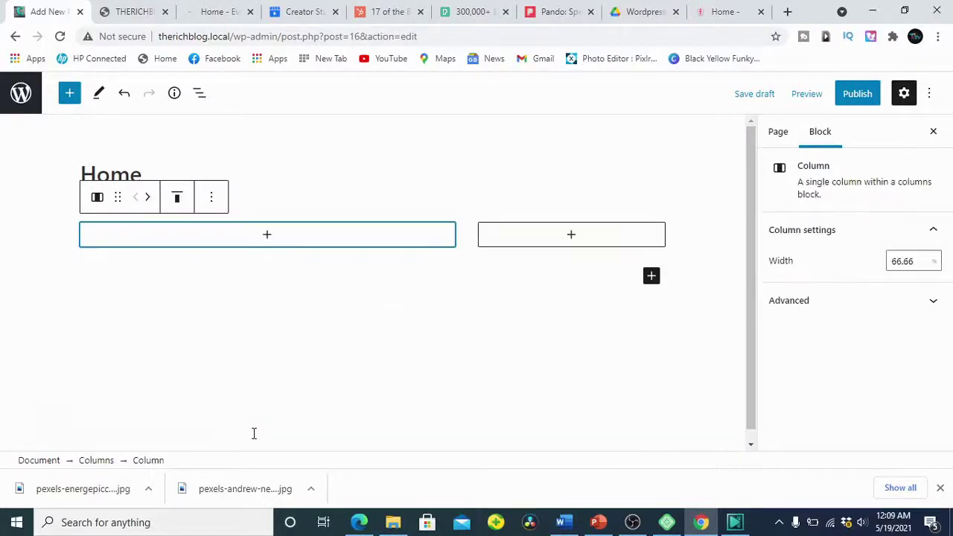
left_click(262, 237)
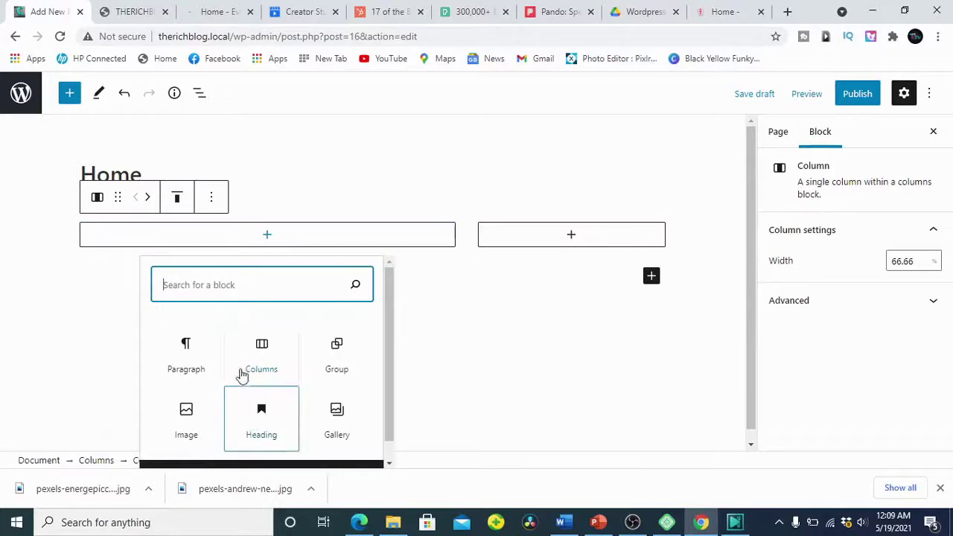
Add an Image block in the left column and upload pexels-andrew-neel-6633920 from Downloads
left_click(195, 418)
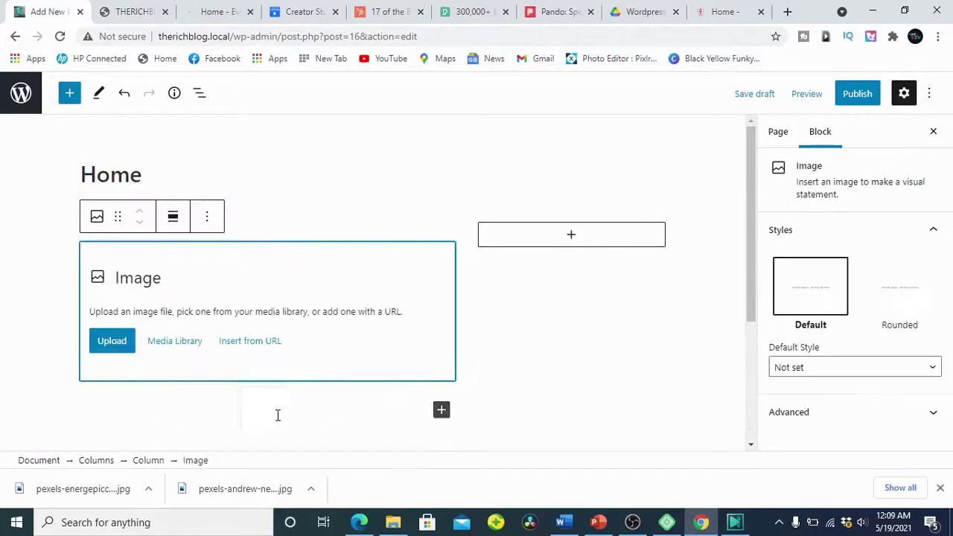
left_click(124, 340)
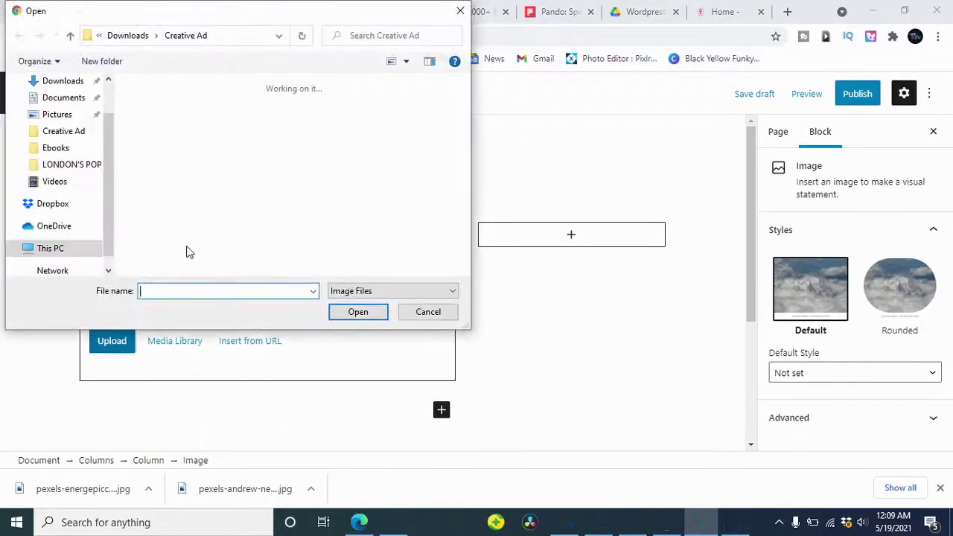
scroll(216, 246, "down", 3)
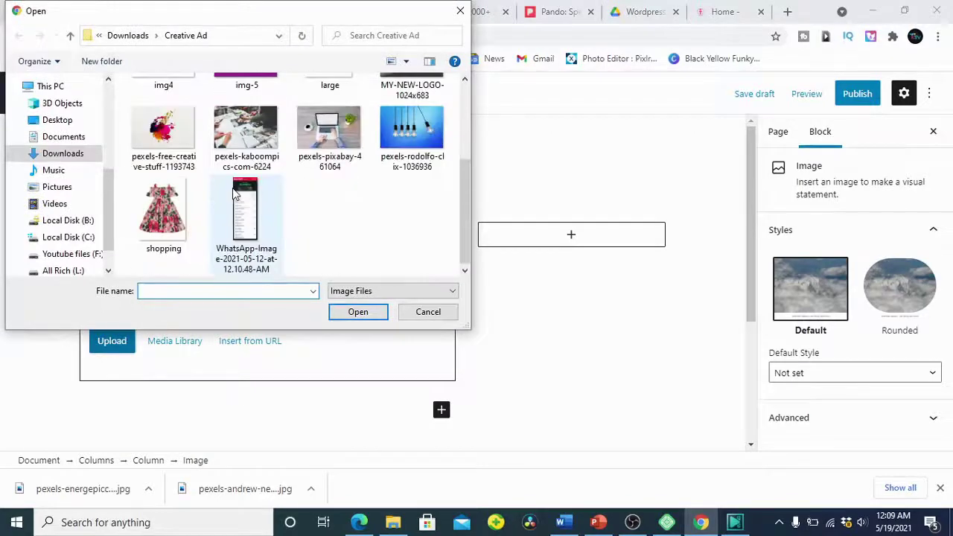
scroll(233, 187, "up", 1)
scroll(233, 193, "up", 1)
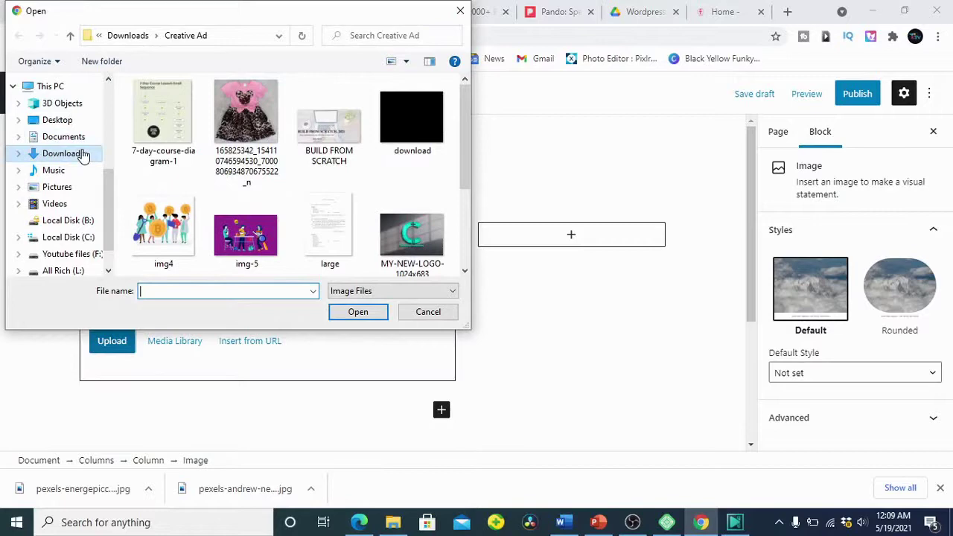
left_click(81, 155)
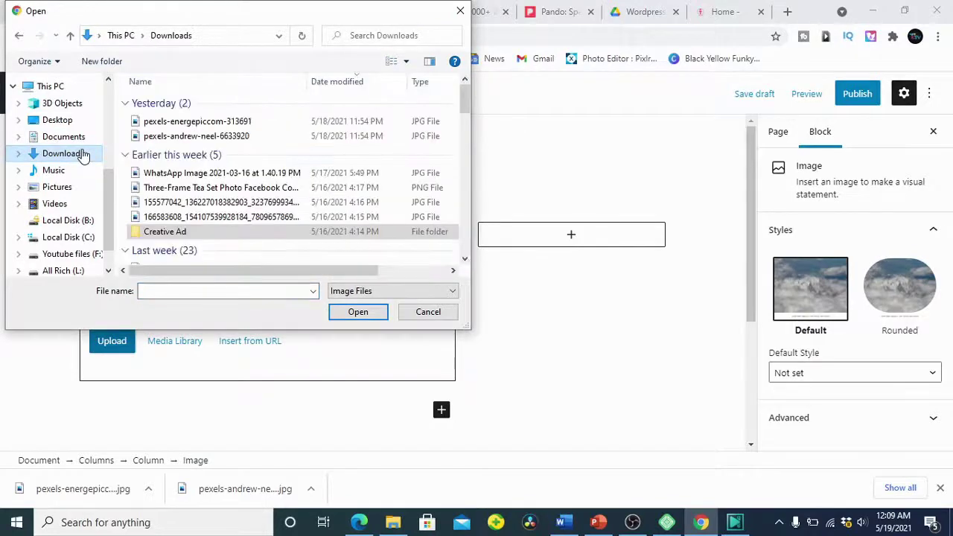
left_click(245, 136)
left_click(372, 311)
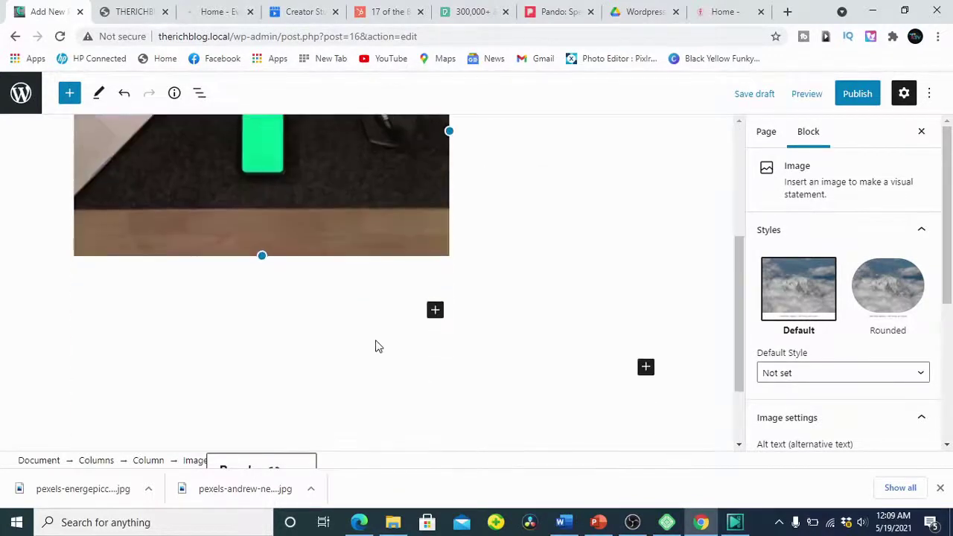
scroll(376, 344, "up", 1)
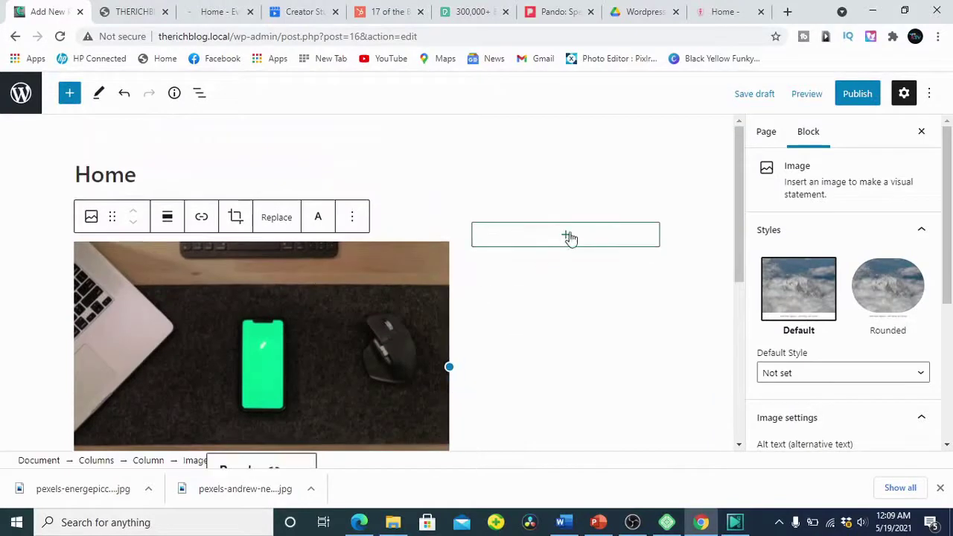
Add a 'your financial coach' heading in the right column, centered and bold
left_click(571, 235)
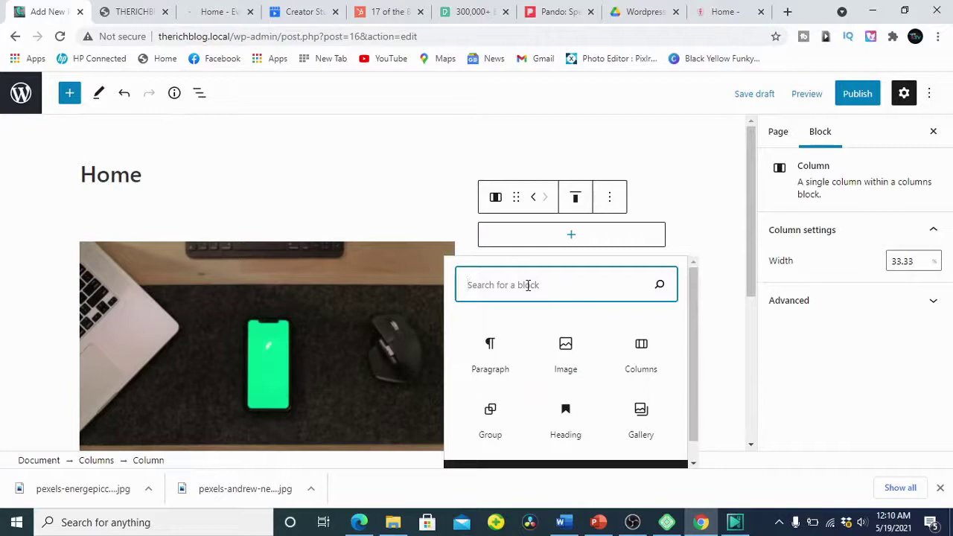
left_click(562, 420)
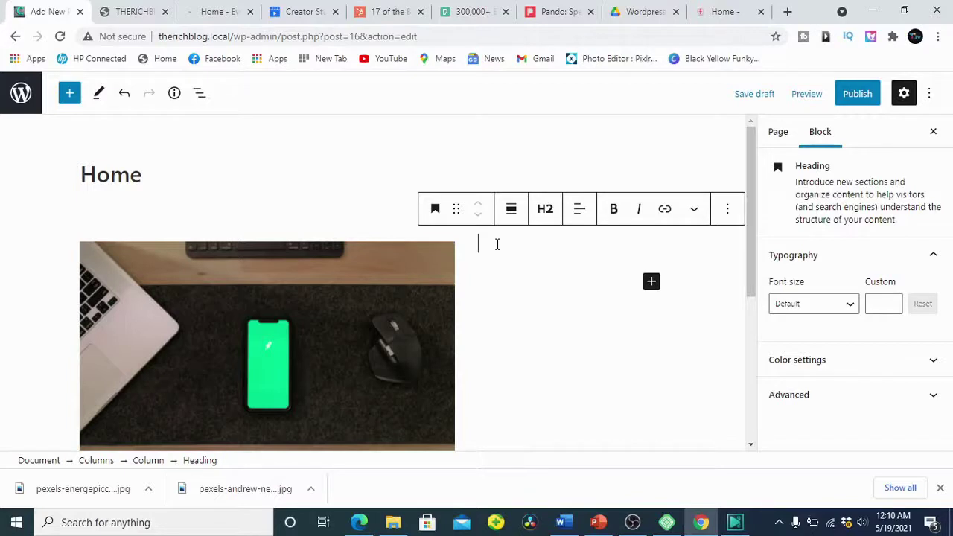
type("you")
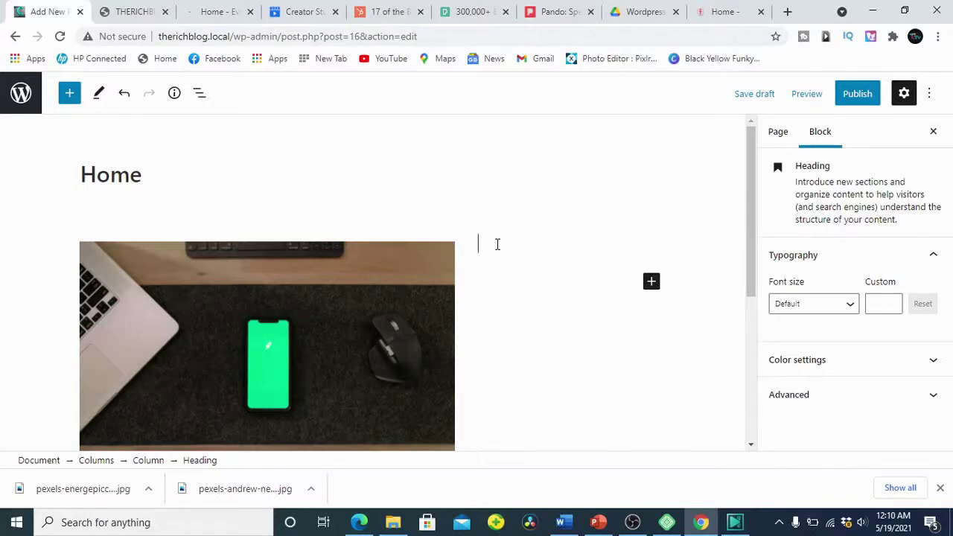
type("your finan")
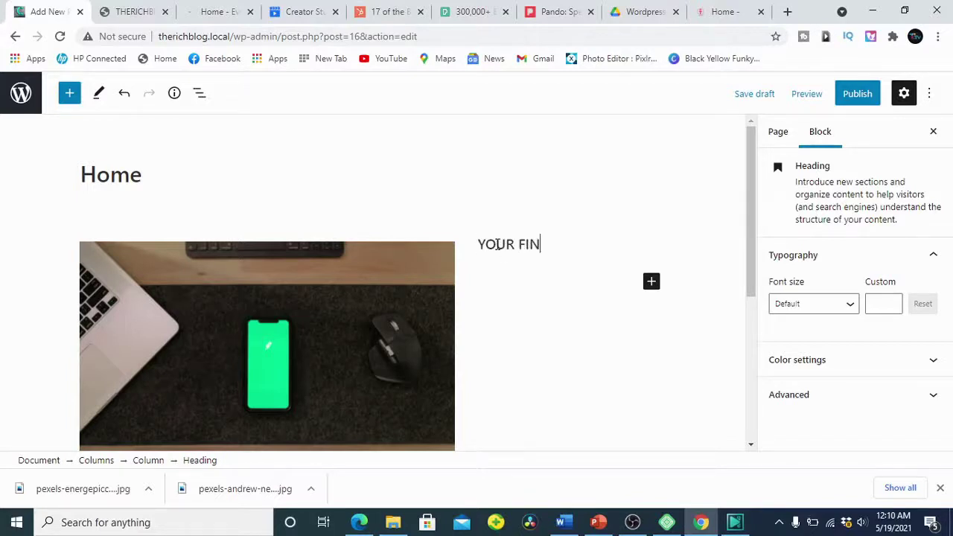
type("cial coach")
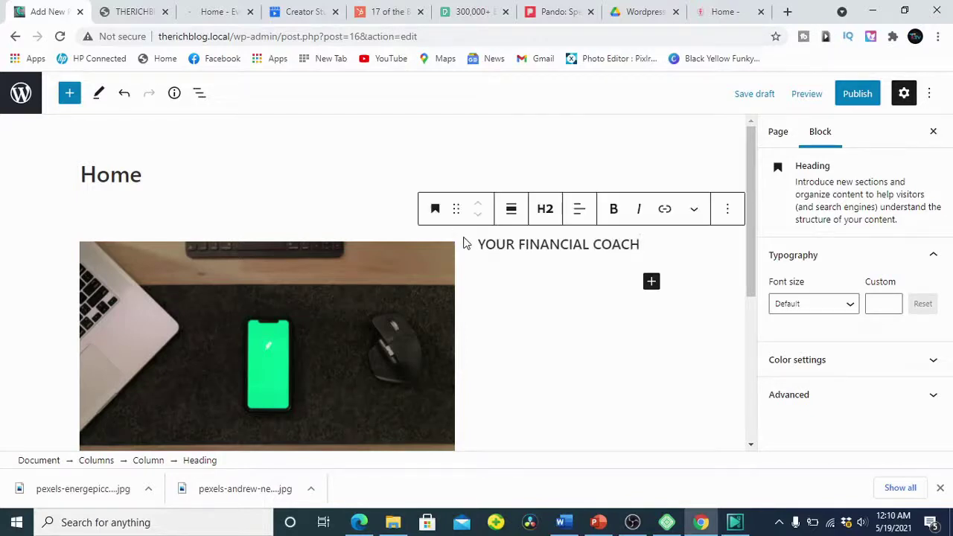
left_click(579, 210)
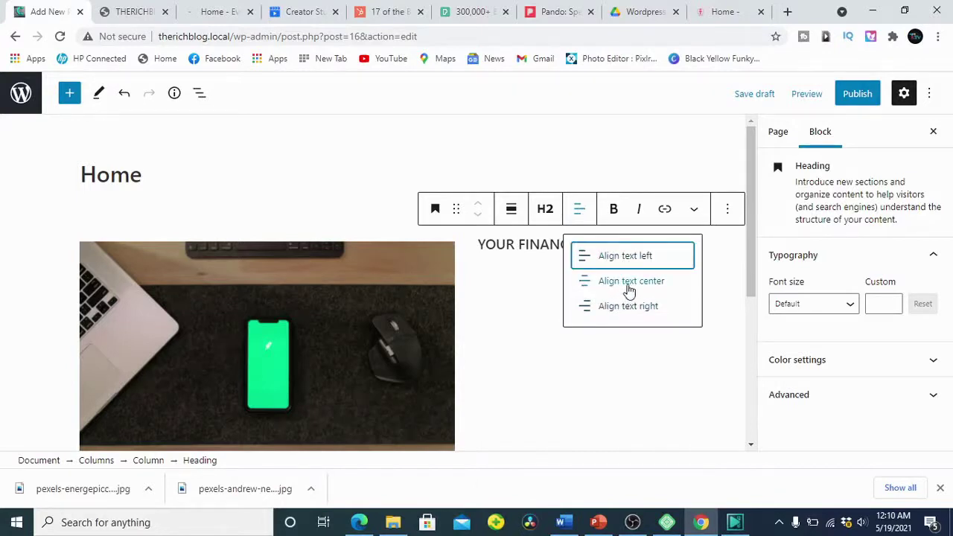
left_click(629, 284)
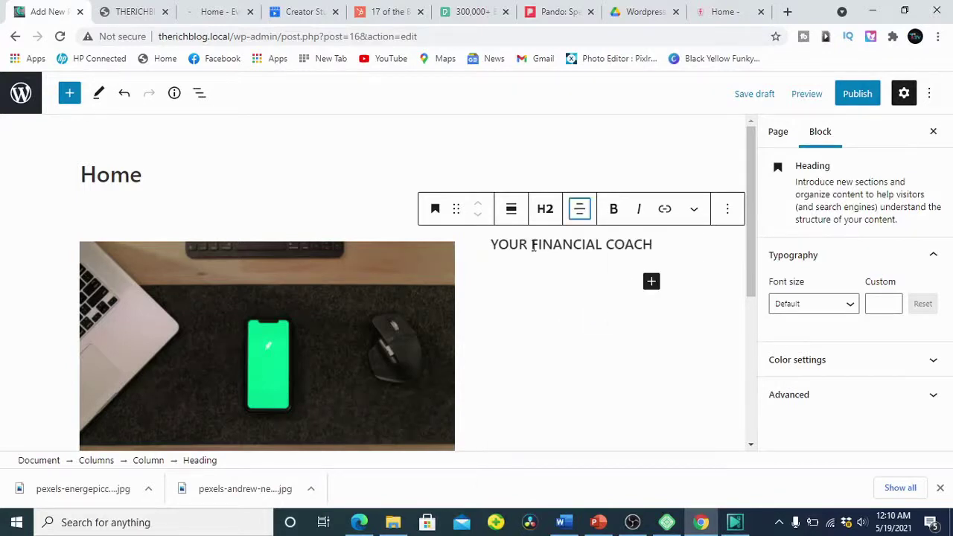
left_click(612, 211)
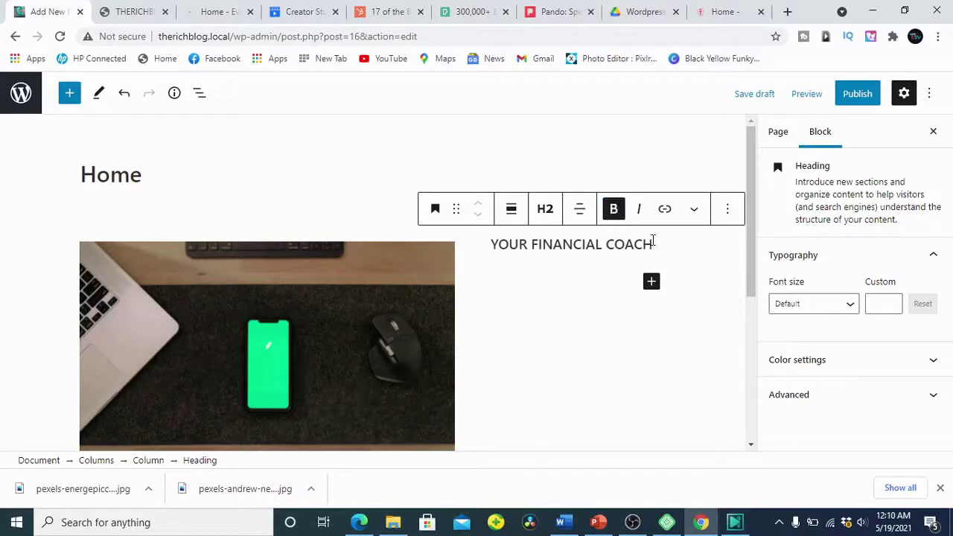
left_click_drag(653, 243, 489, 244)
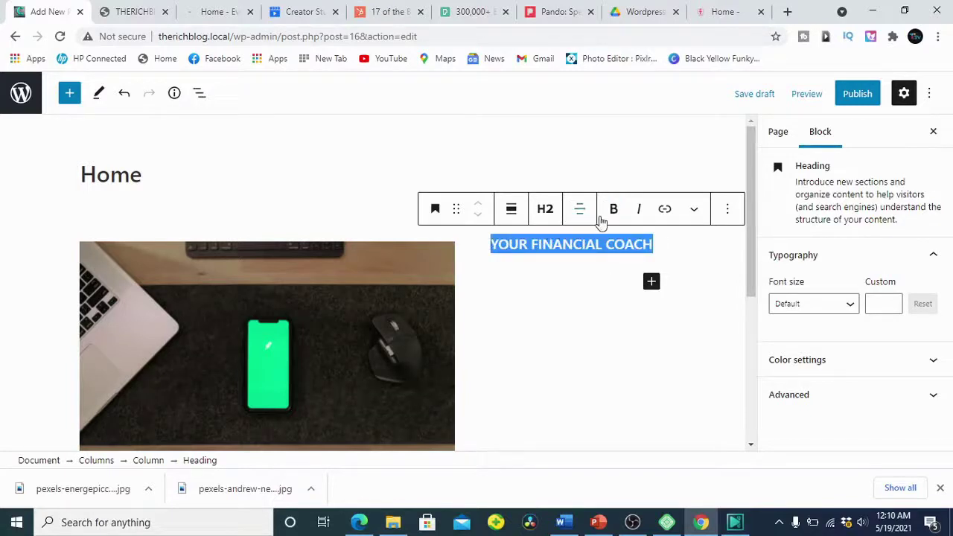
Add an empty paragraph under the heading and select the everythingrich intro text in Edge
left_click(591, 274)
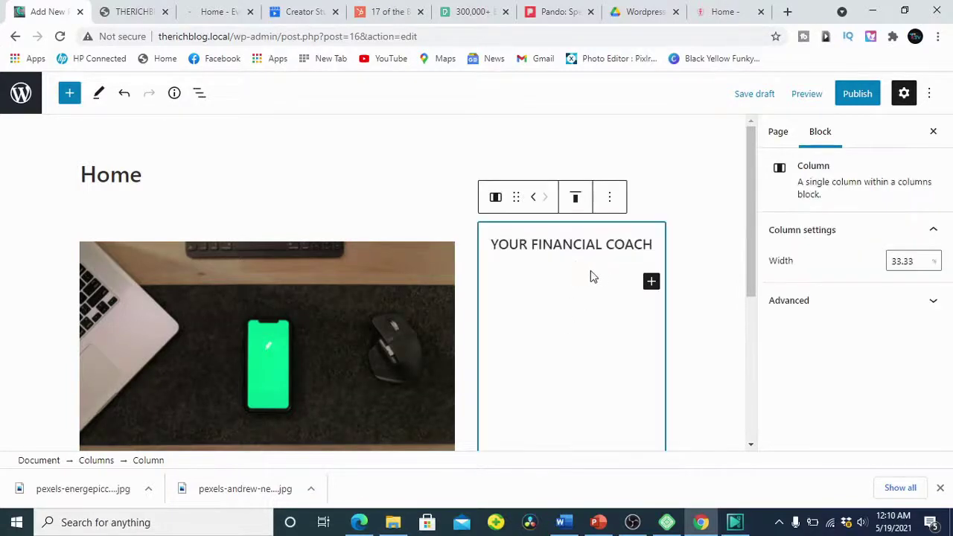
left_click(651, 283)
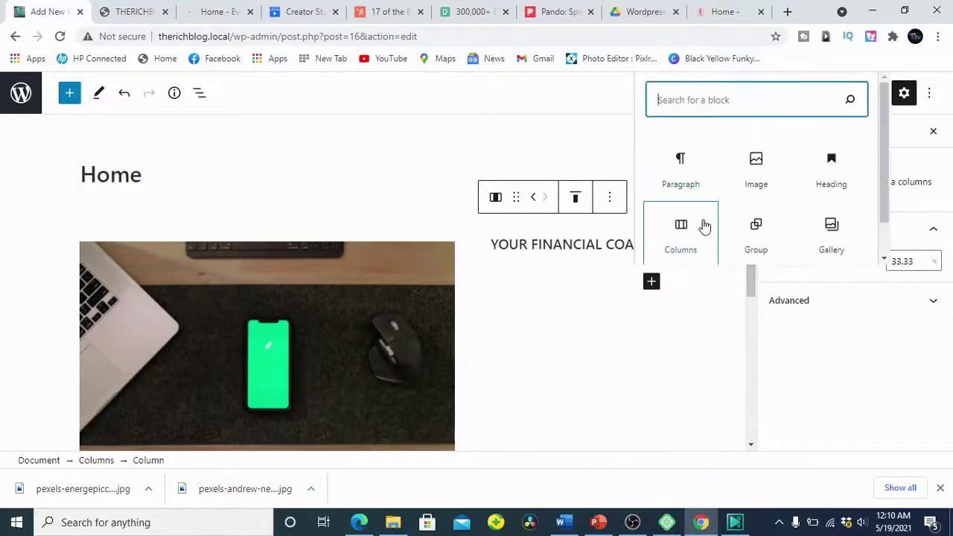
left_click(691, 181)
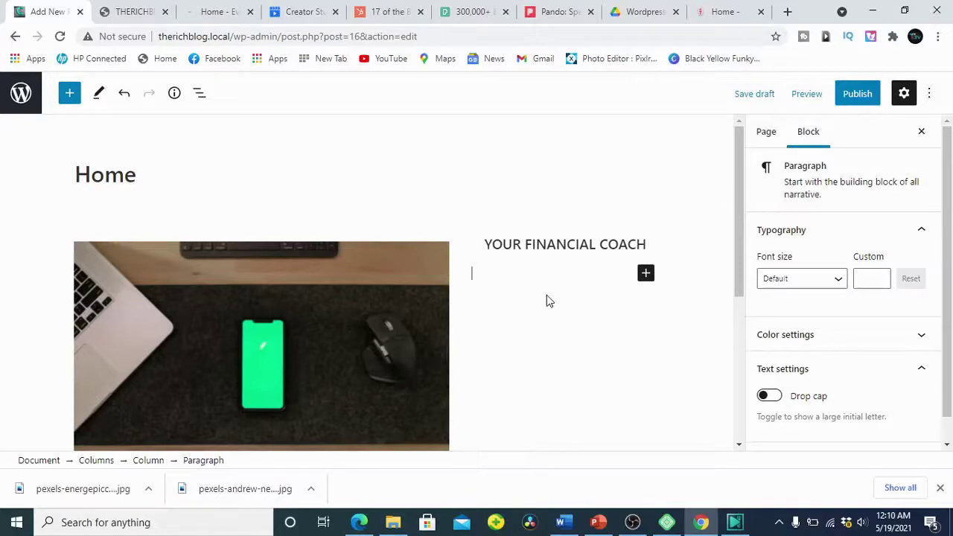
left_click(360, 520)
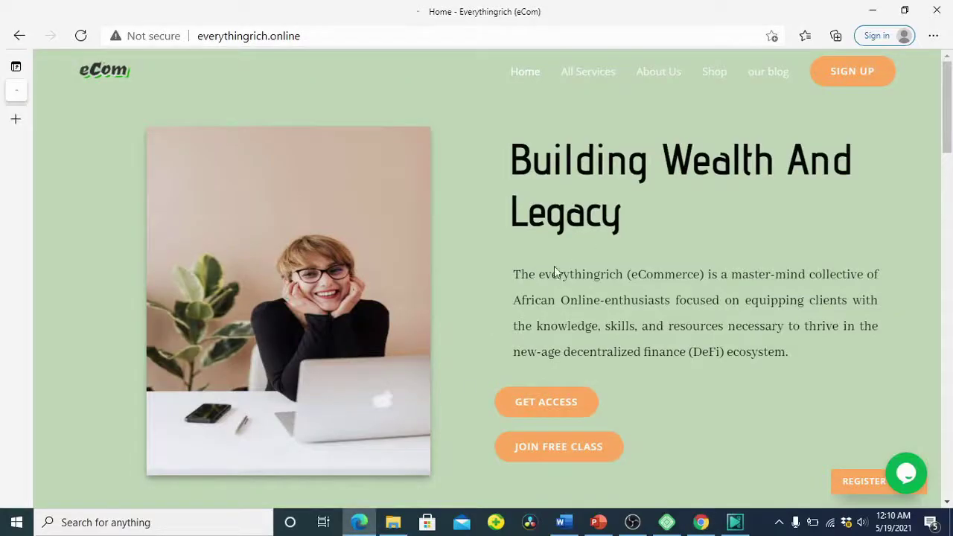
left_click_drag(516, 278, 789, 353)
key("ctrl+c")
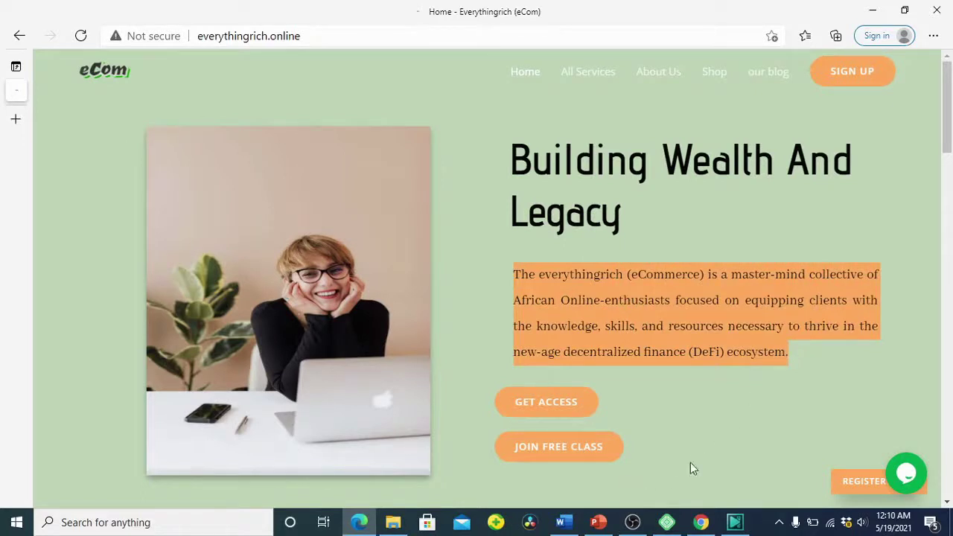
Paste the copied everythingrich intro text into the empty paragraph under the heading
left_click(700, 522)
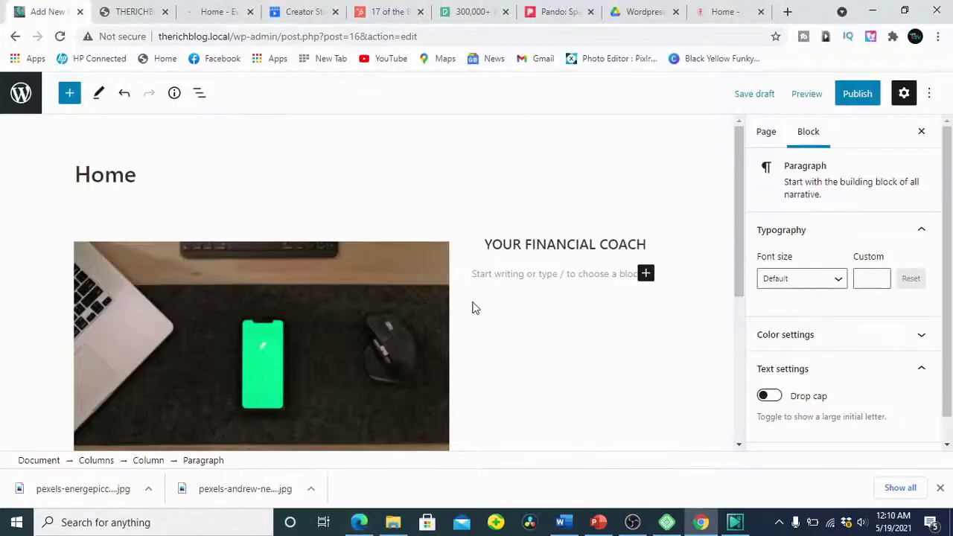
left_click(491, 274)
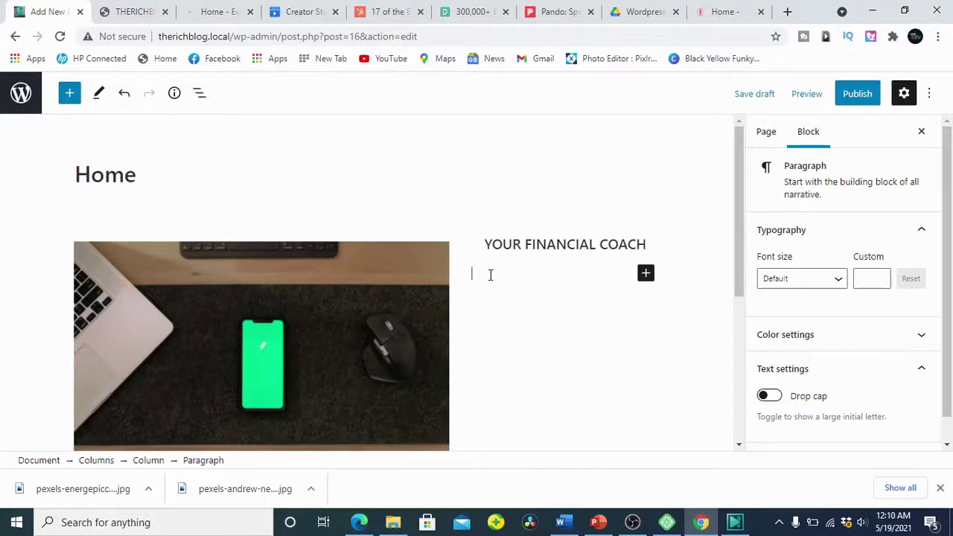
key("ctrl+v")
left_click(652, 347)
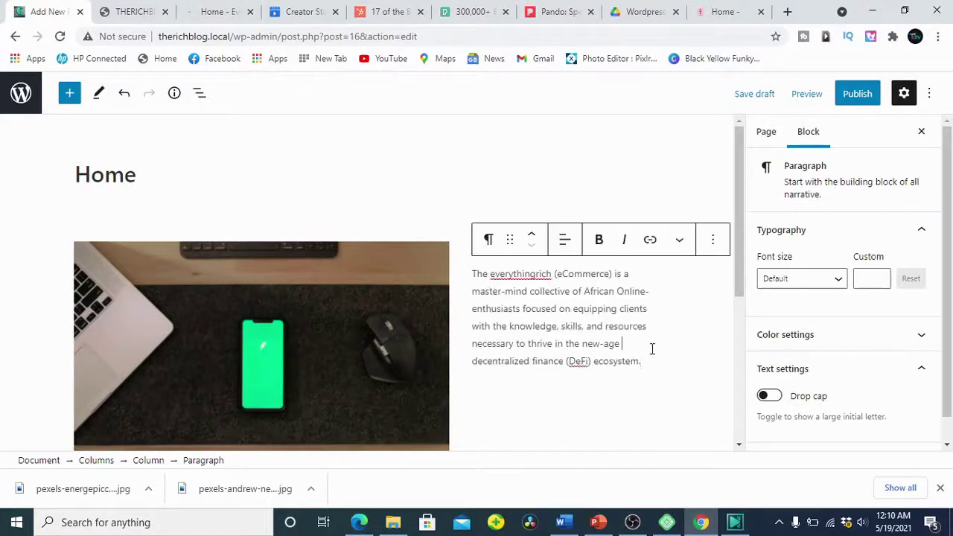
left_click(396, 195)
scroll(336, 224, "down", 2)
scroll(365, 233, "up", 2)
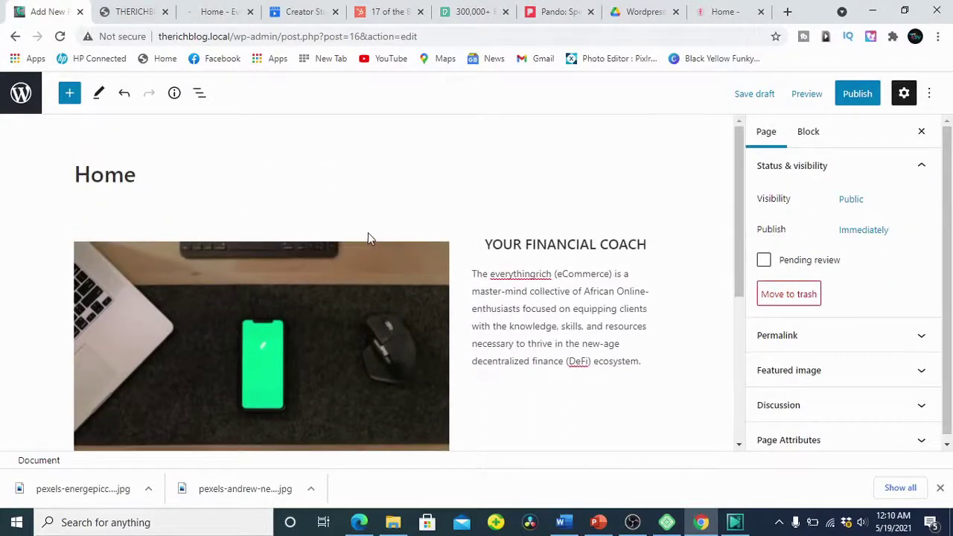
scroll(368, 235, "down", 3)
scroll(368, 235, "up", 1)
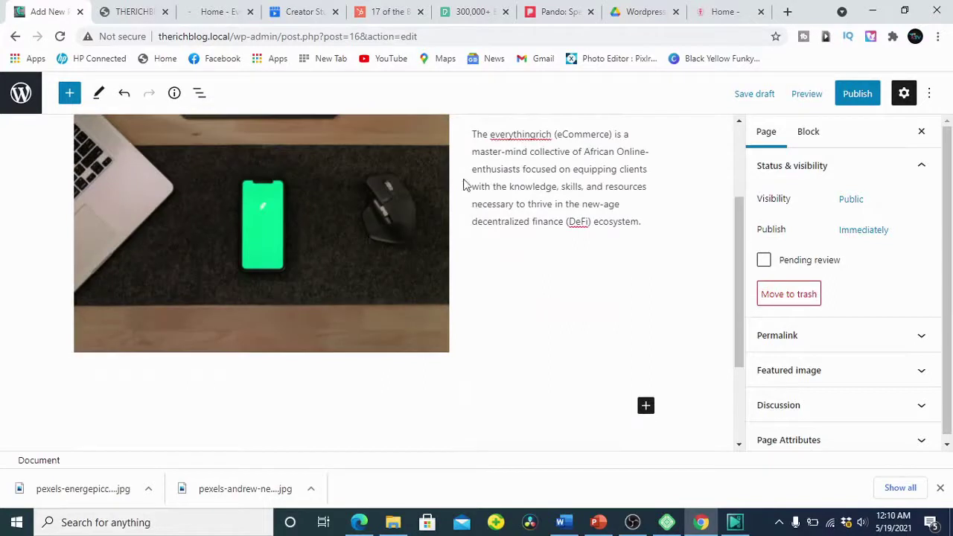
scroll(484, 267, "down", 2)
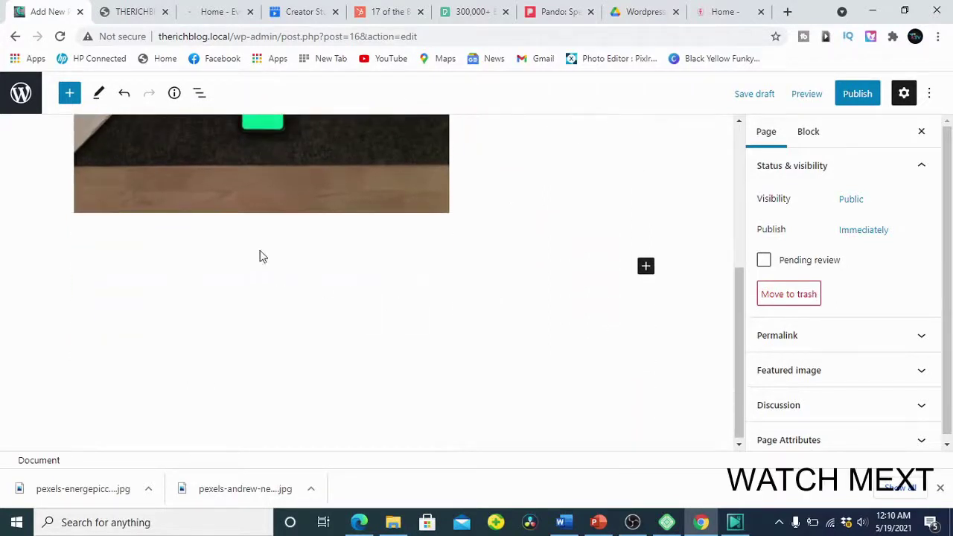
Insert a Latest Posts block below the columns by searching 'Lat'
left_click(645, 266)
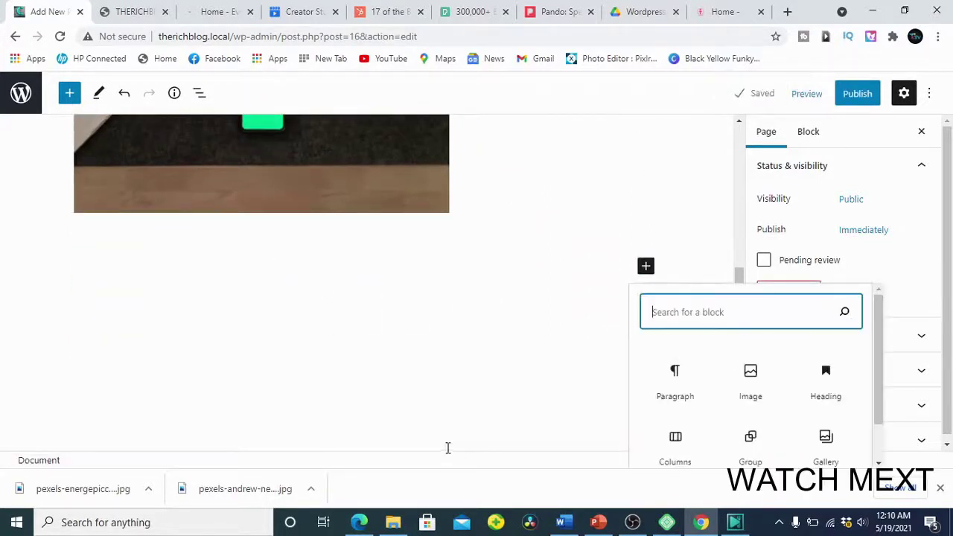
scroll(729, 379, "down", 1)
scroll(700, 387, "up", 1)
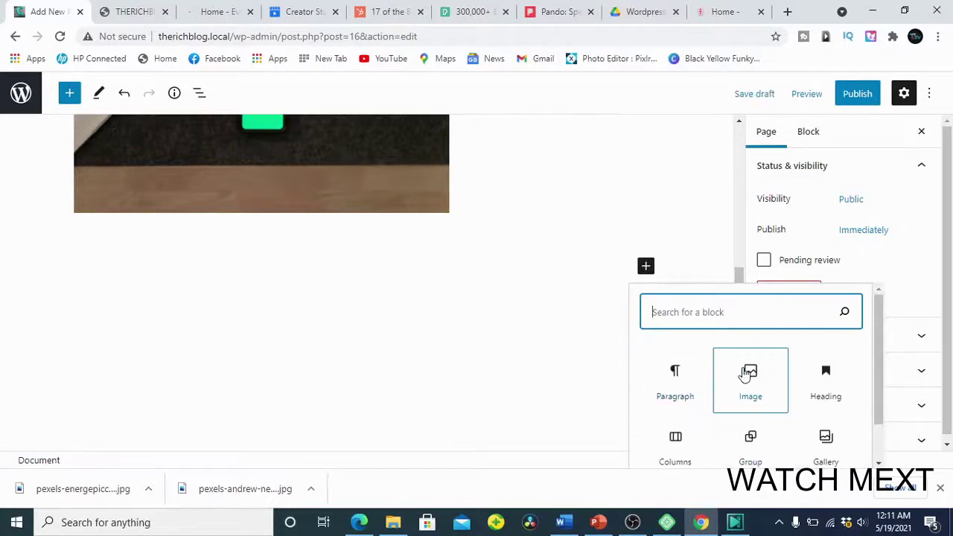
type("Lat")
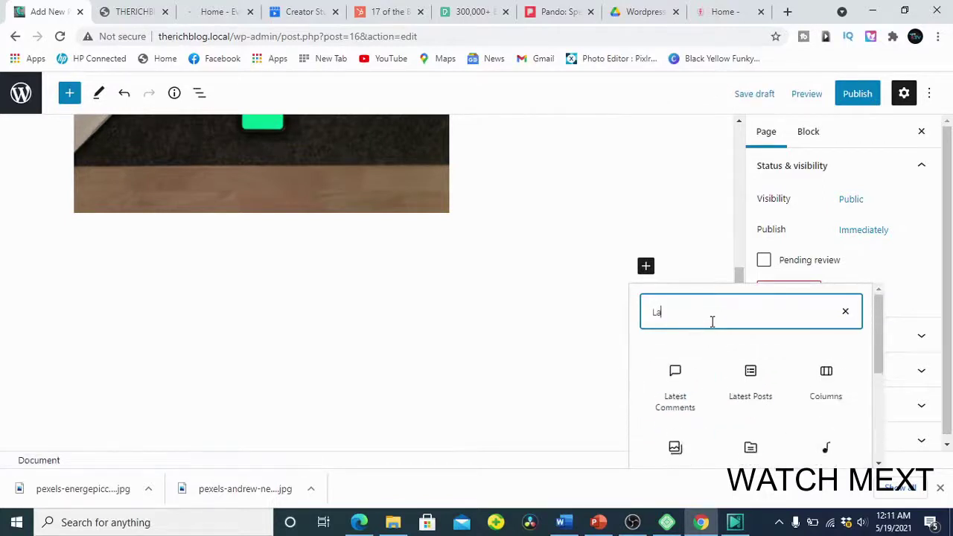
left_click(767, 399)
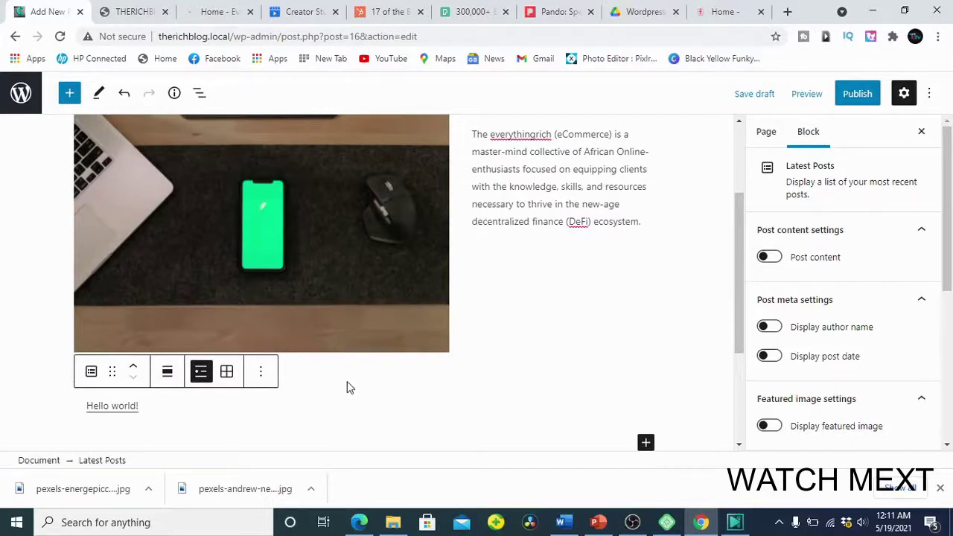
scroll(349, 377, "down", 3)
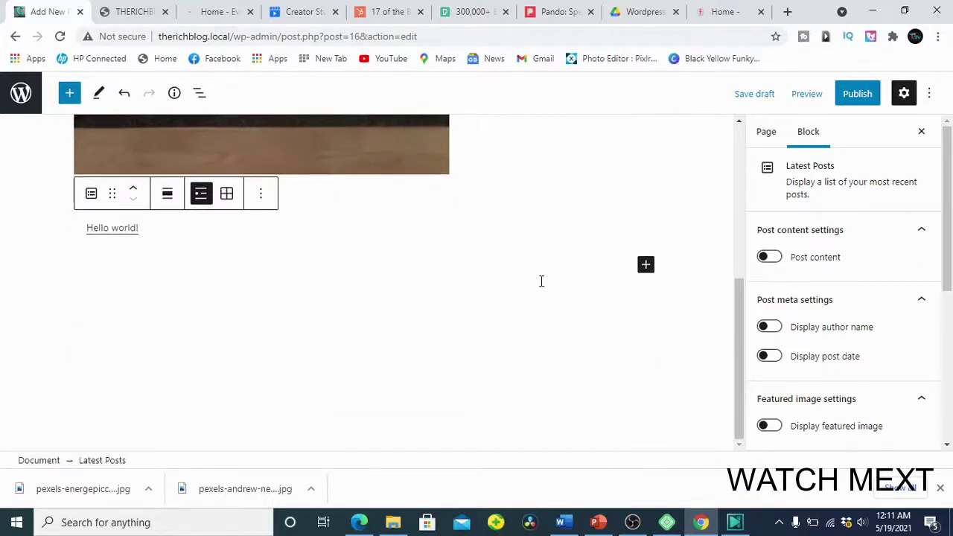
scroll(536, 294, "up", 4)
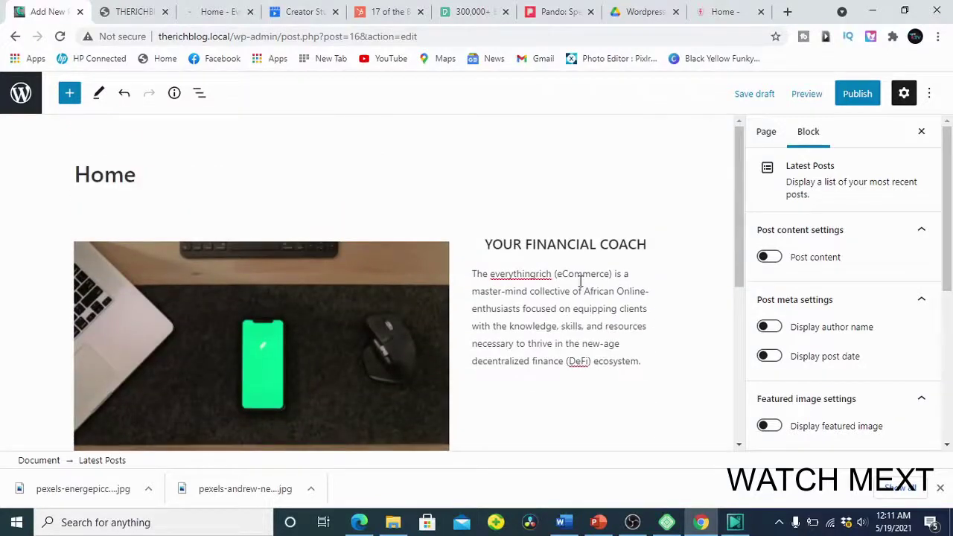
Publish the Home page and reload the live site tab to verify it
left_click(863, 97)
left_click(836, 93)
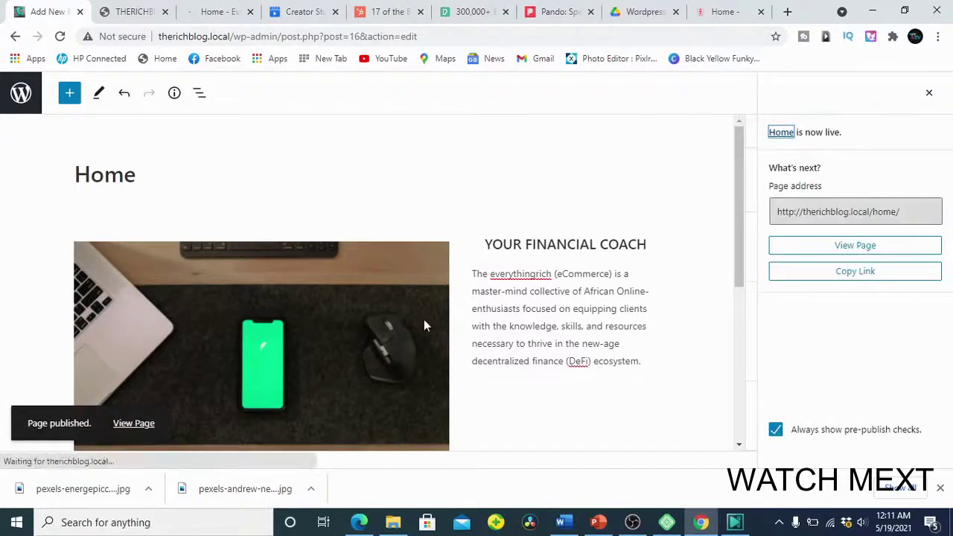
left_click(133, 12)
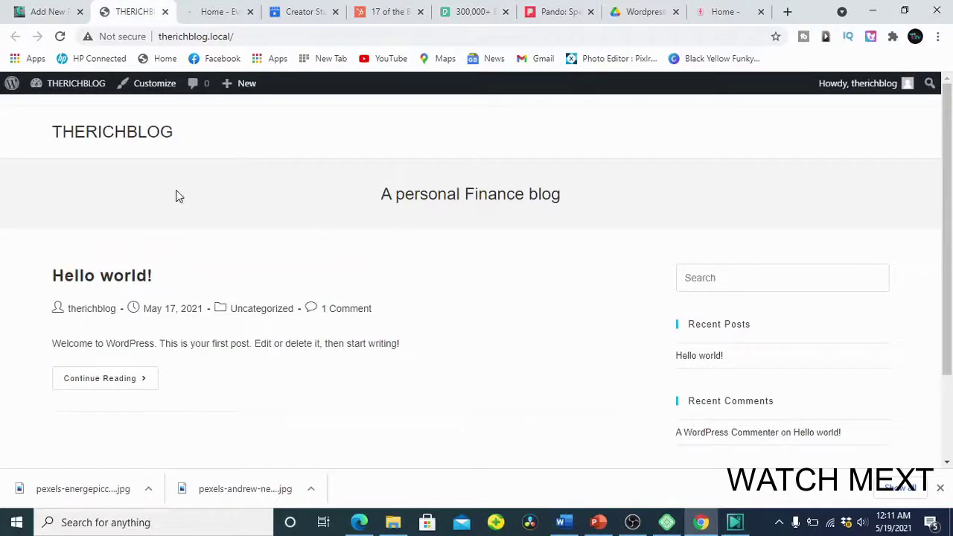
left_click(60, 36)
left_click(48, 12)
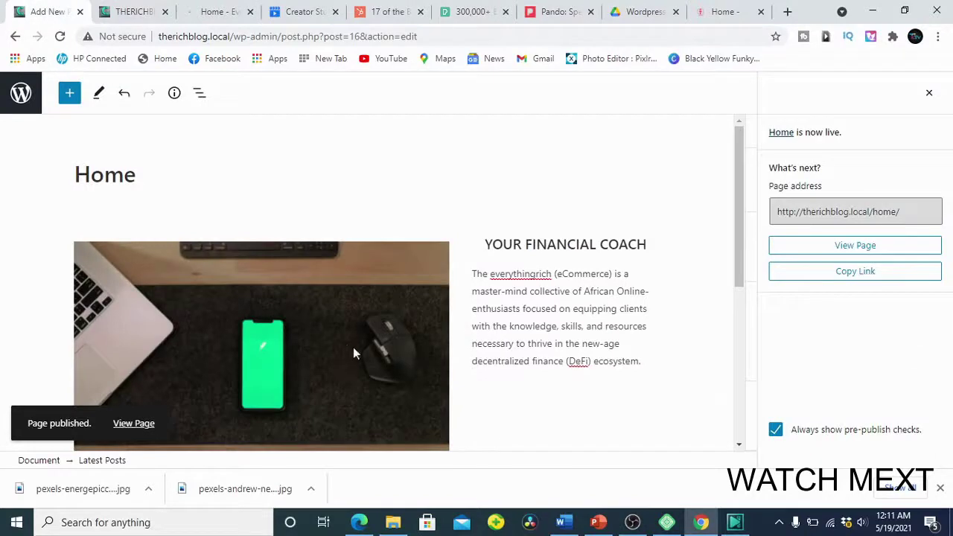
Exit the editor via the WordPress logo to the All Pages list
left_click(22, 100)
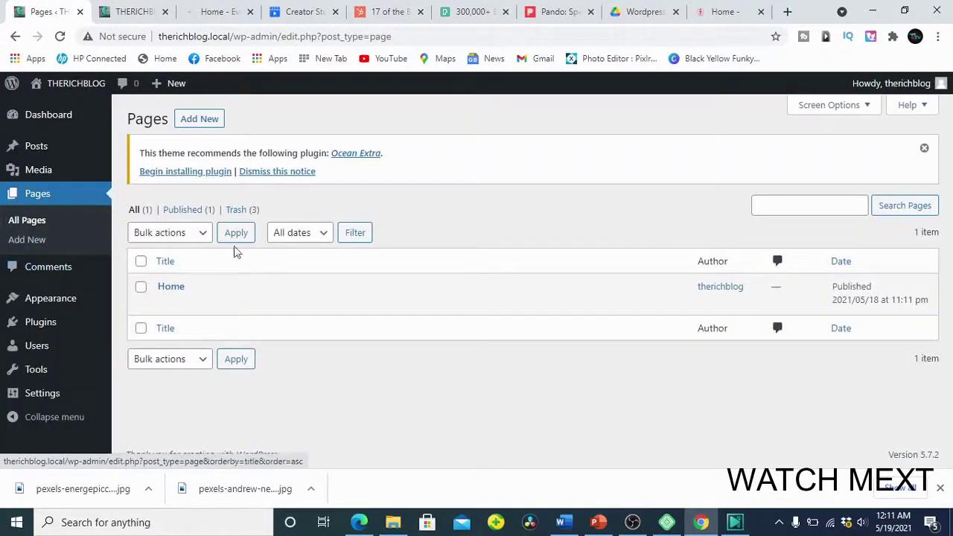
mouse_move(51, 301)
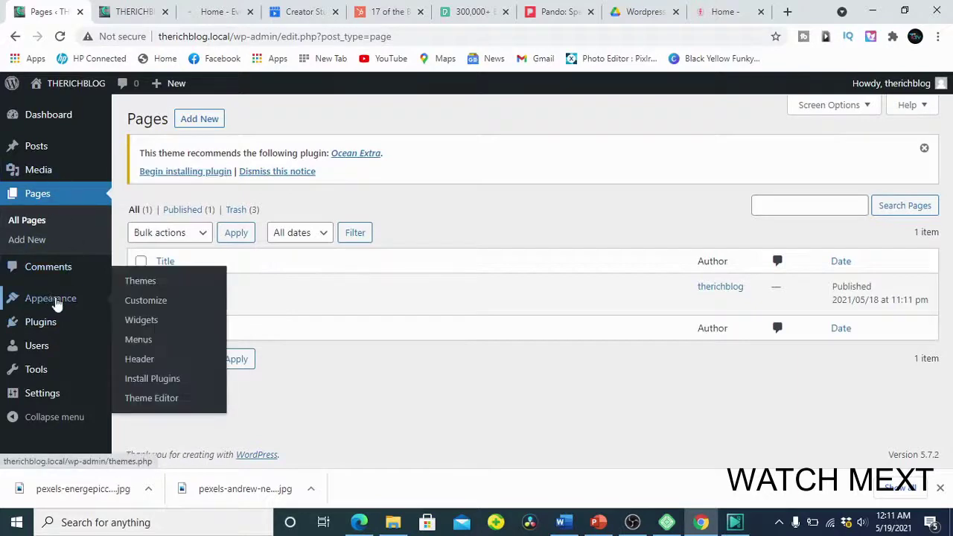